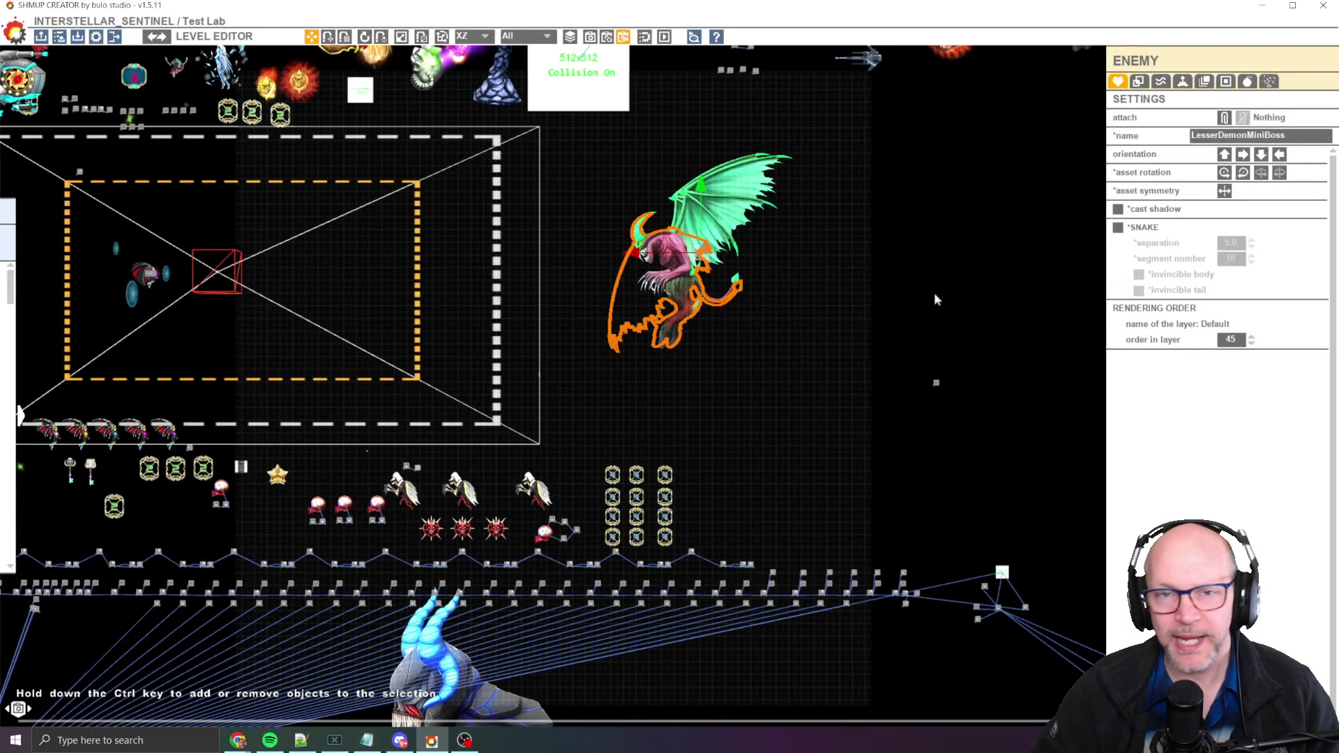
Frame the winged demon boss and place a Dummy Mover from the Game Box's Enemies list below it
middle_drag(606, 269, 658, 263)
scroll(650, 258, up, 3)
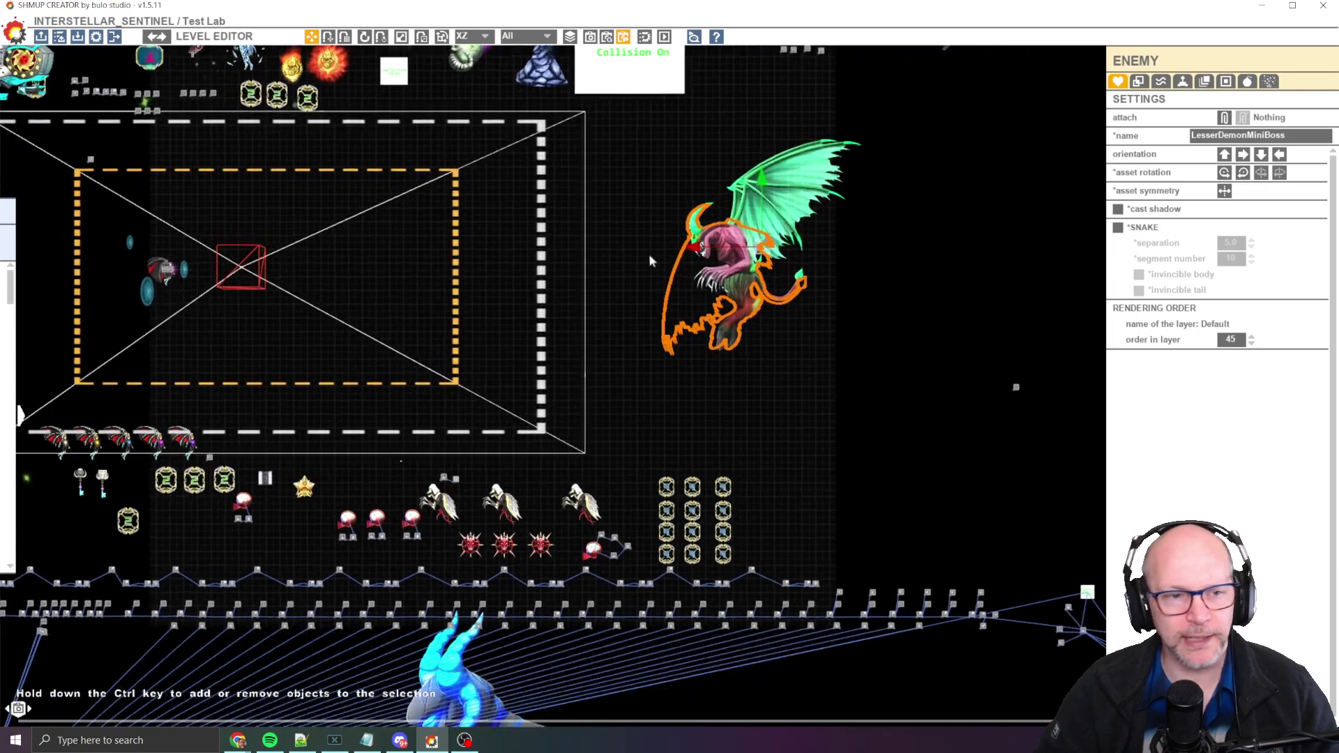
middle_drag(571, 291, 619, 284)
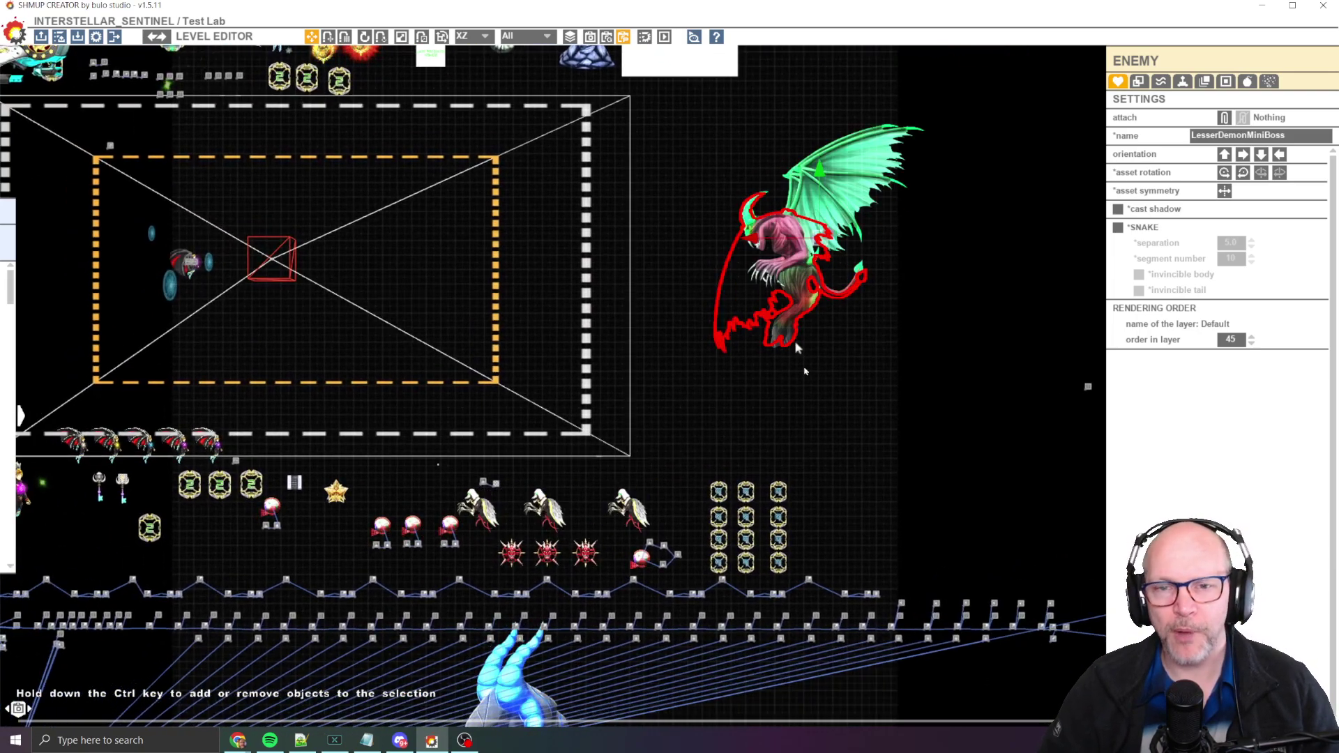
scroll(827, 383, up, 1)
middle_drag(741, 170, 741, 283)
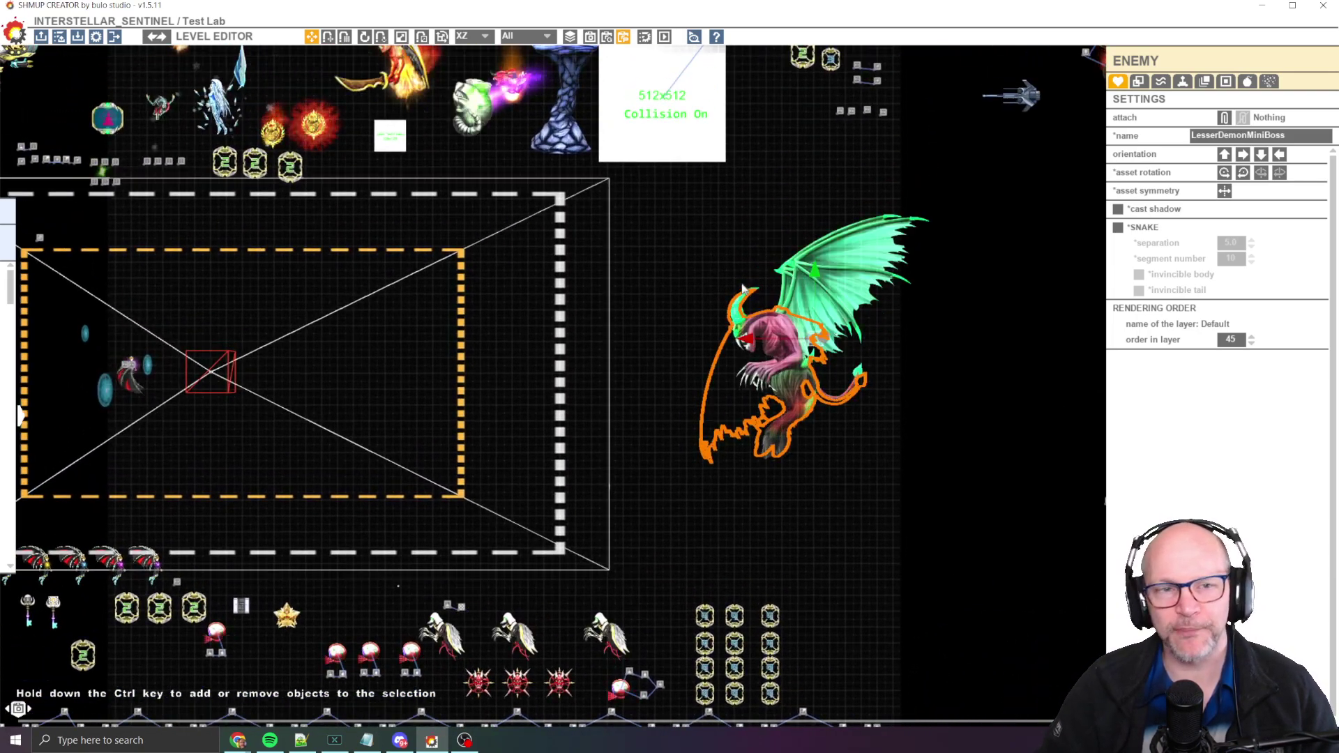
mouse_move(6, 401)
scroll(286, 422, down, 10)
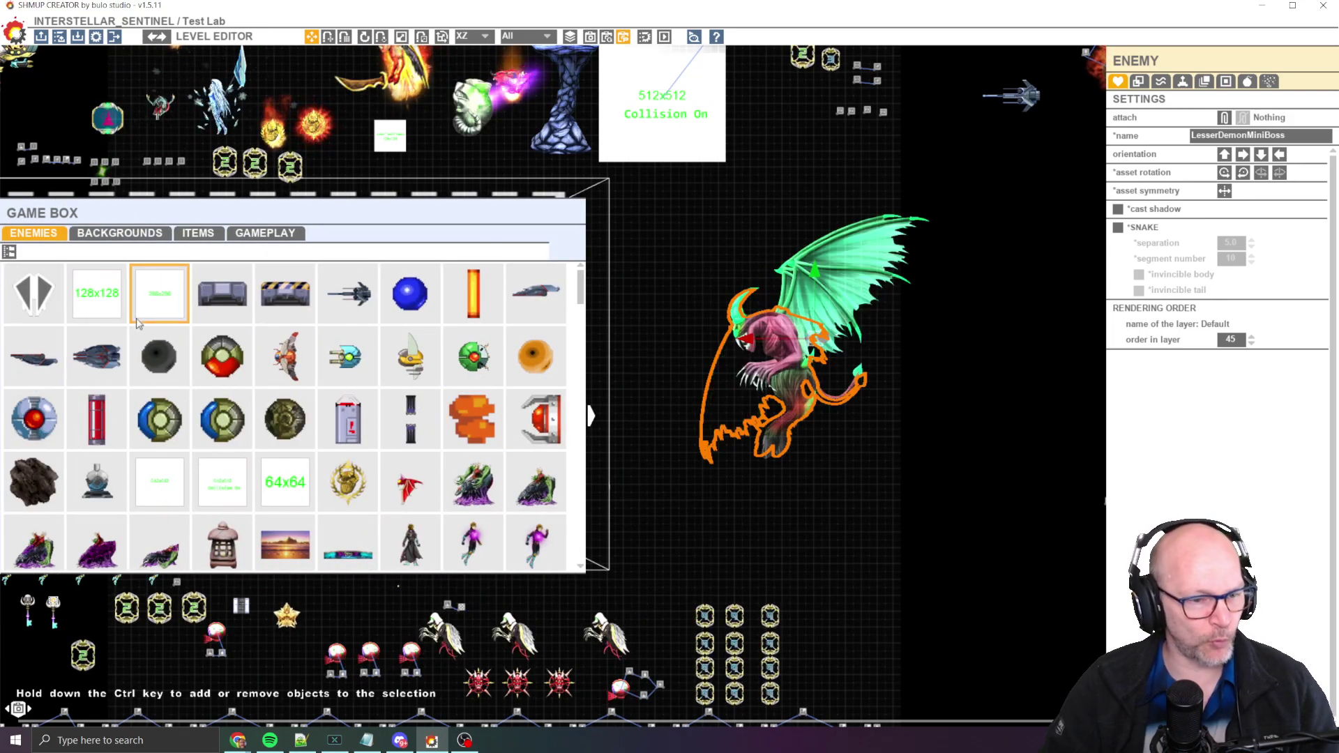
scroll(338, 433, down, 1)
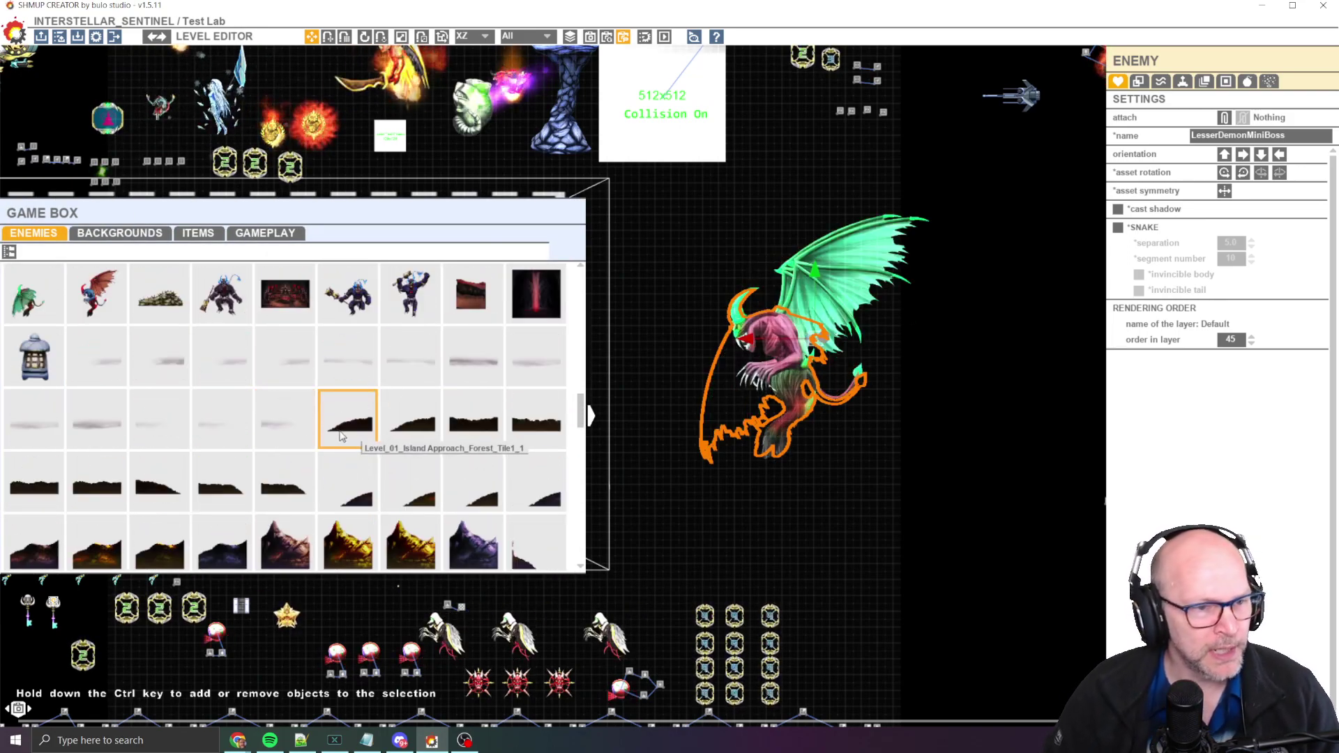
scroll(338, 433, up, 1)
scroll(340, 399, down, 5)
scroll(342, 401, down, 10)
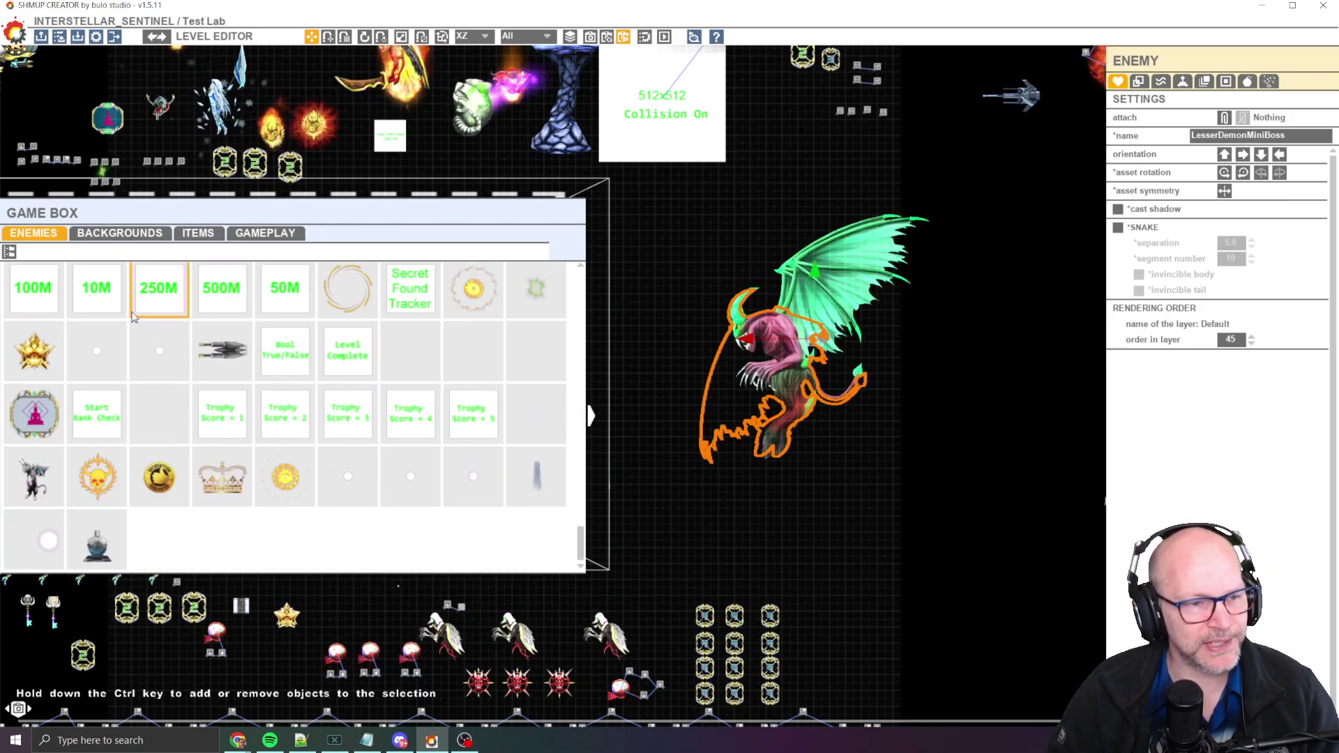
scroll(167, 285, up, 1)
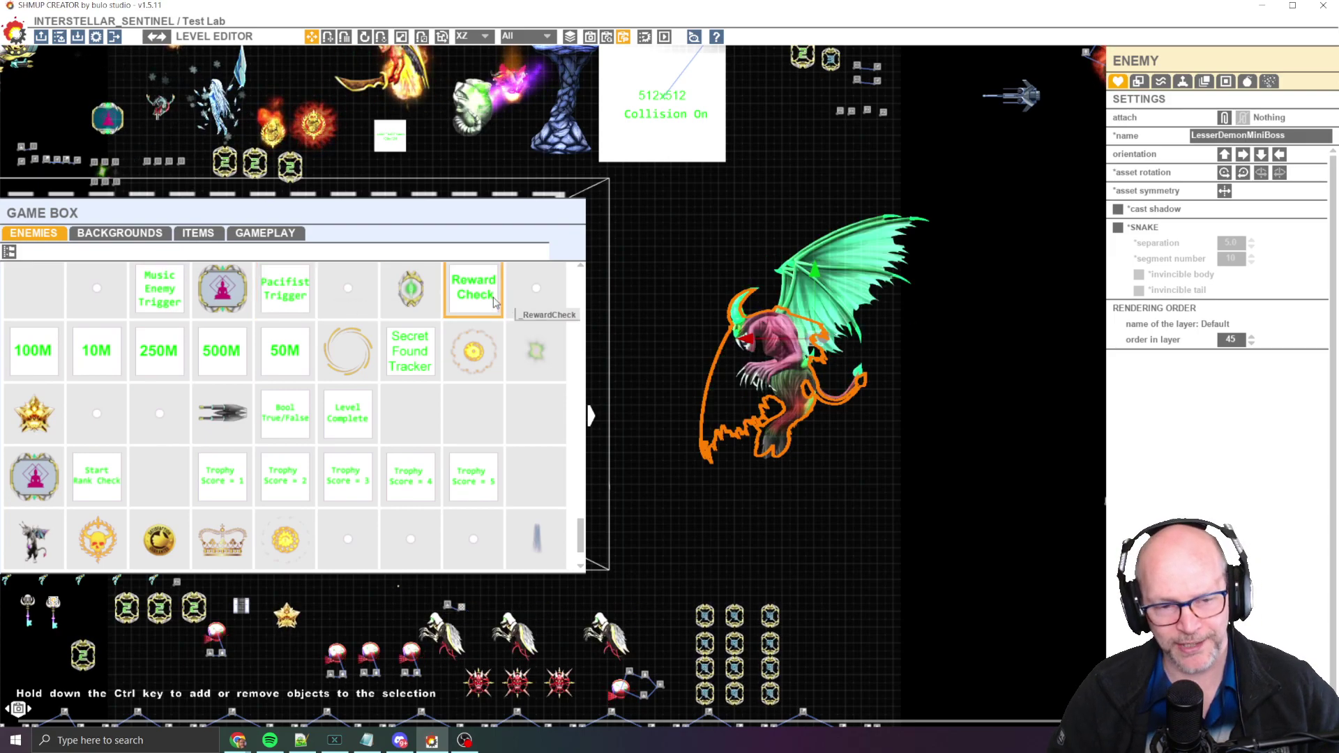
scroll(493, 301, up, 2)
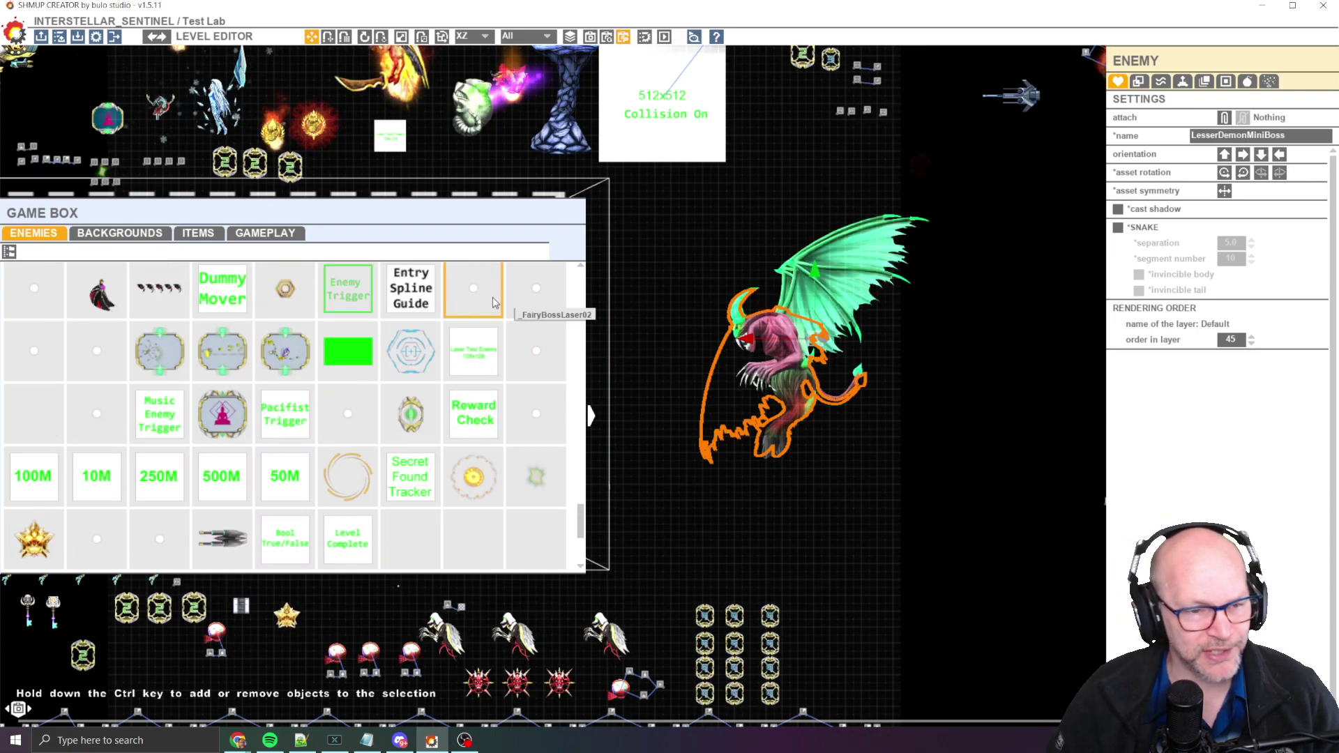
click(221, 305)
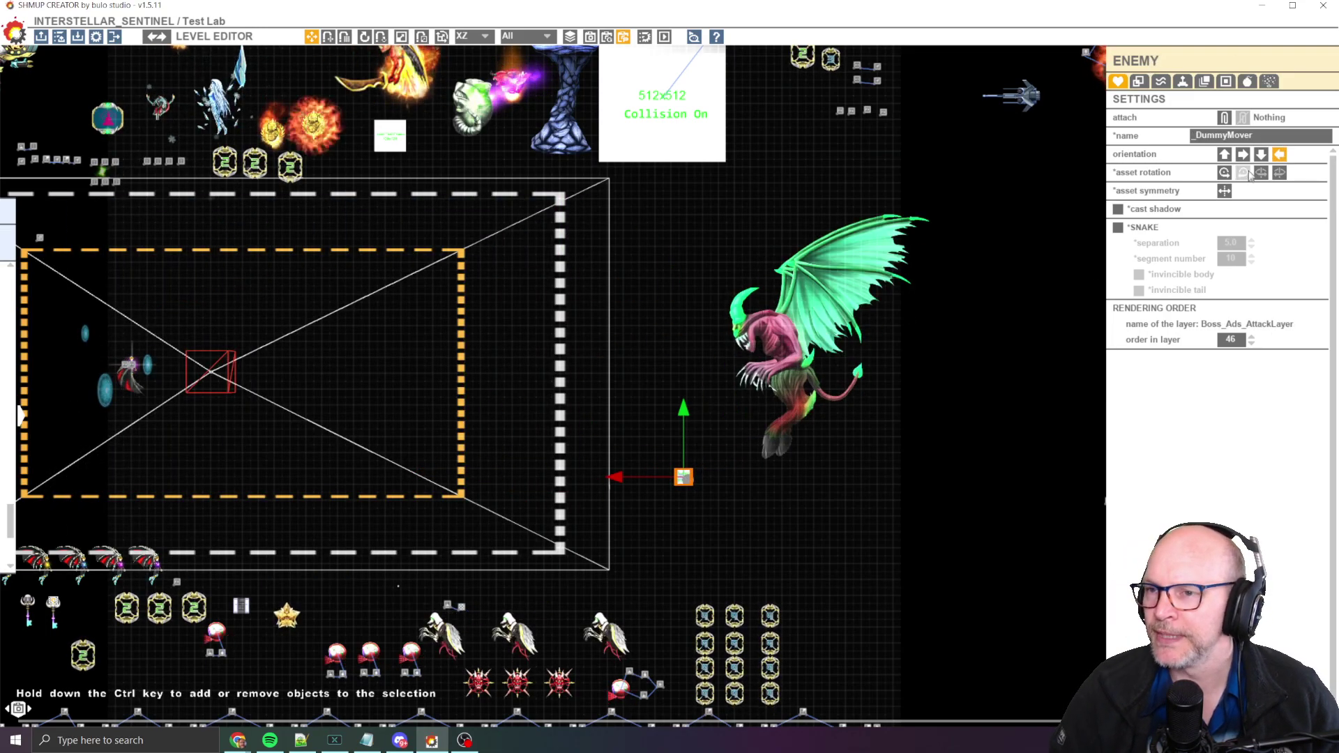
Check the Dummy Mover's Collisions and Gameplay (HP) settings, then return to its Settings tab
click(1139, 82)
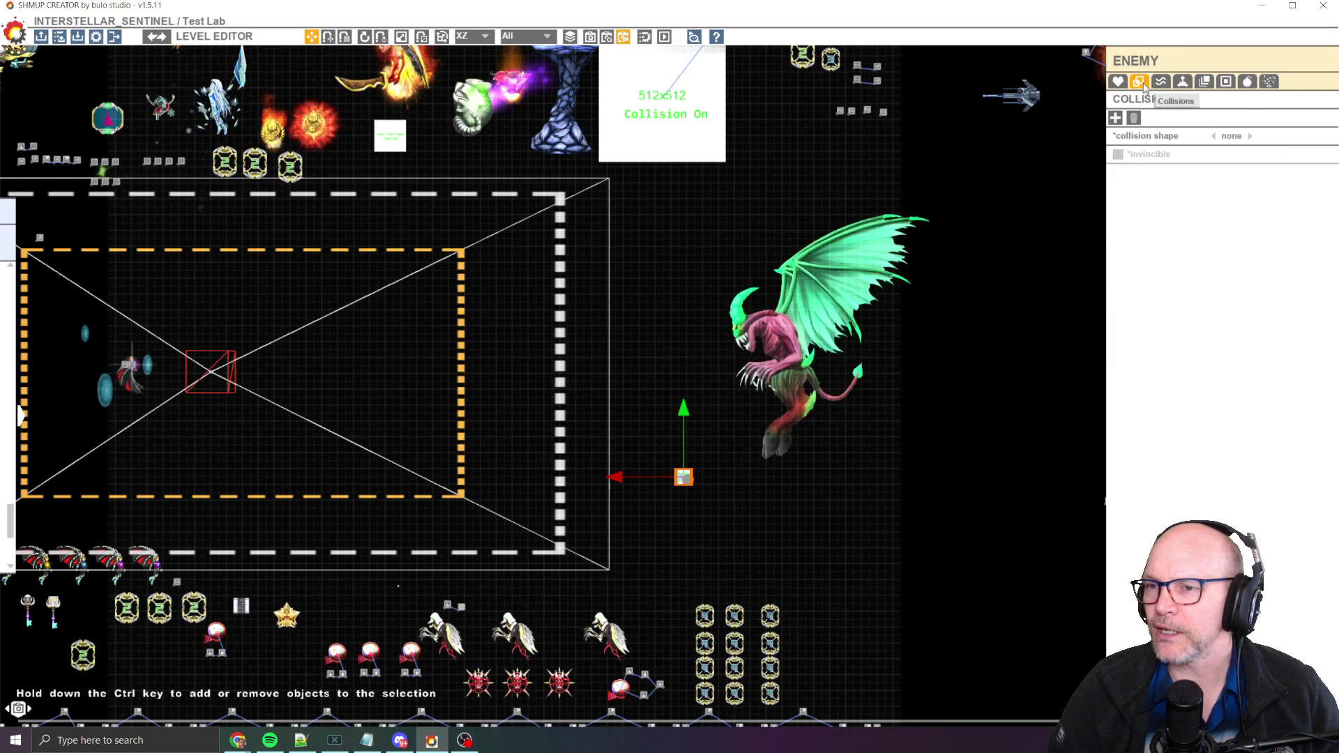
click(1183, 82)
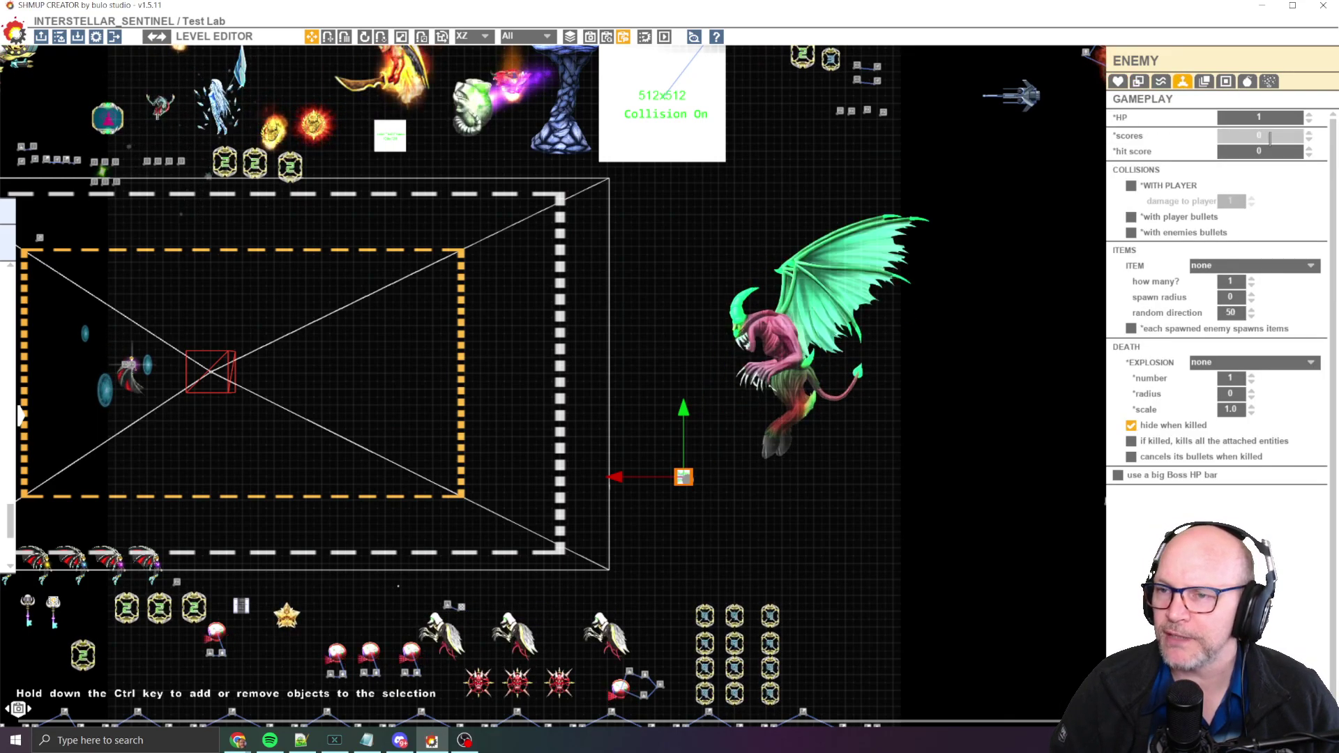
click(1278, 116)
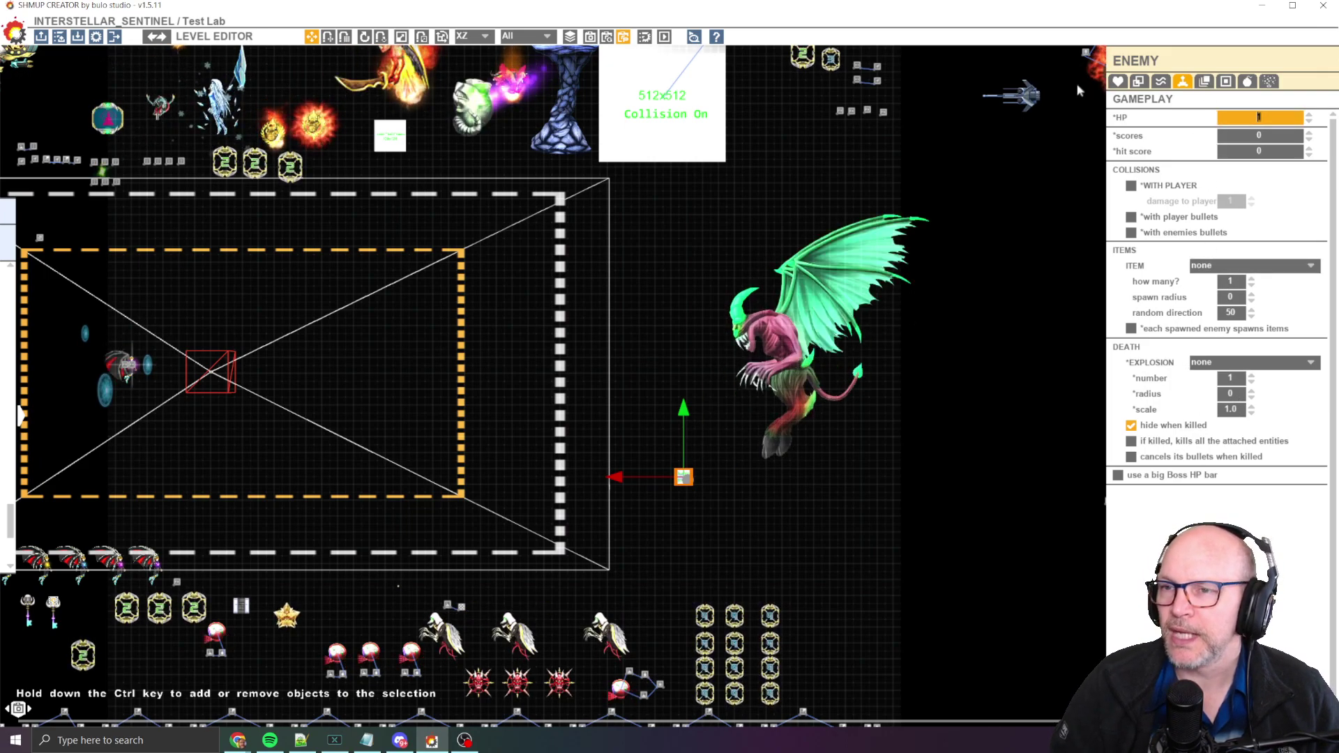
click(1118, 82)
Drag the Dummy Mover directly beneath the demon's feet and show its Waypoints settings
scroll(697, 485, up, 2)
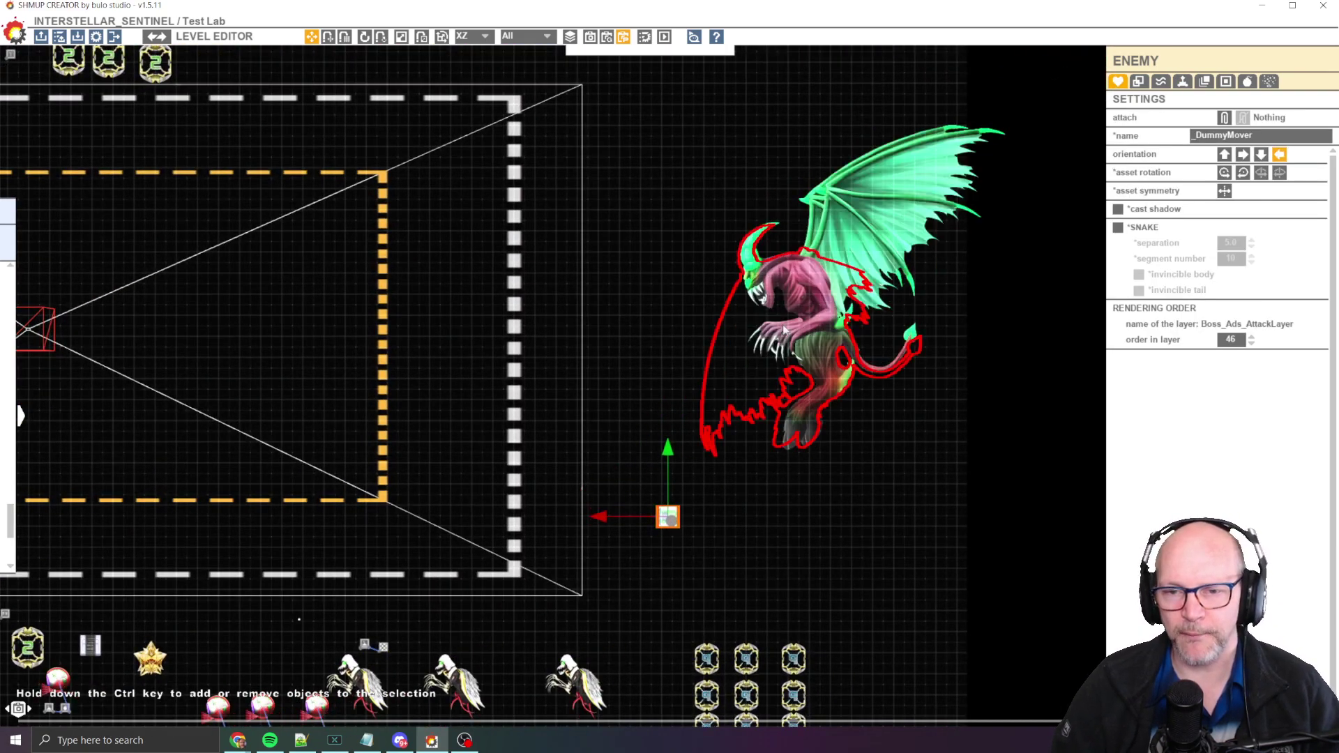
scroll(740, 454, up, 1)
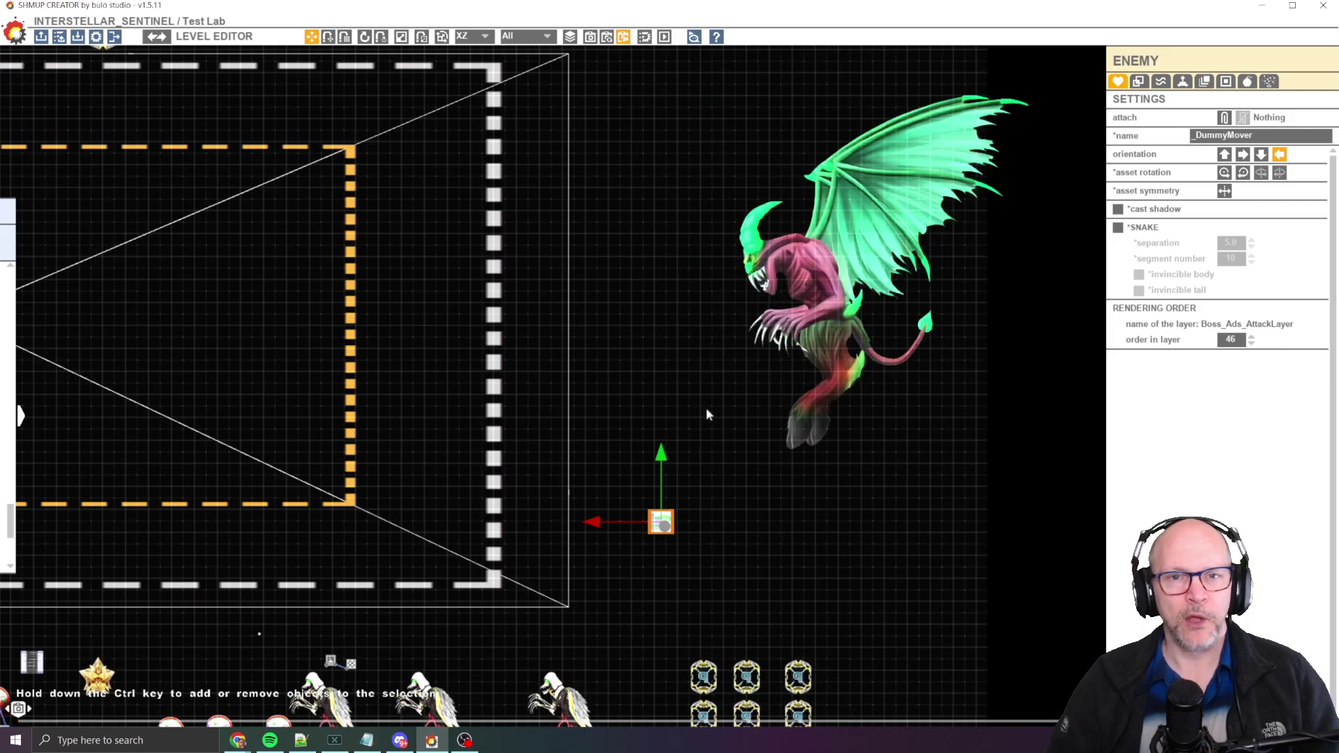
scroll(646, 443, up, 1)
middle_drag(714, 491, 708, 408)
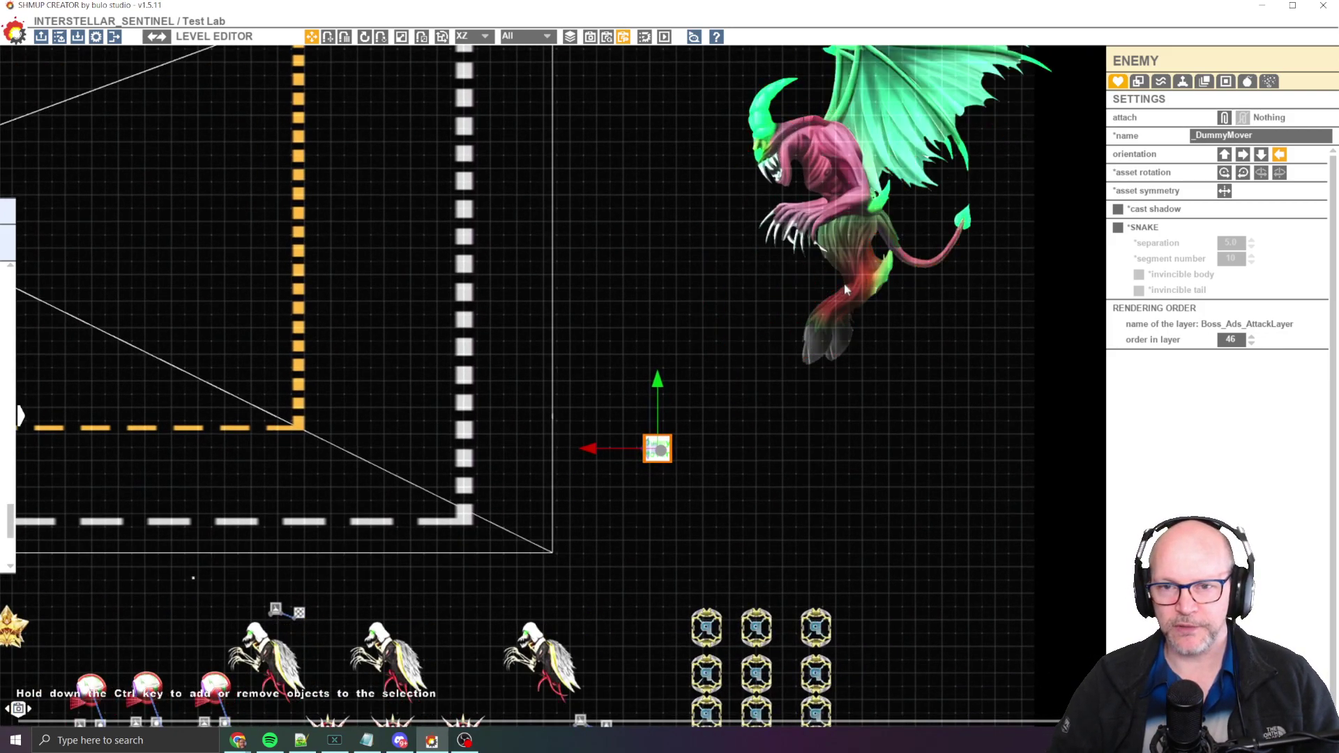
scroll(768, 325, down, 1)
scroll(768, 325, down, 1)
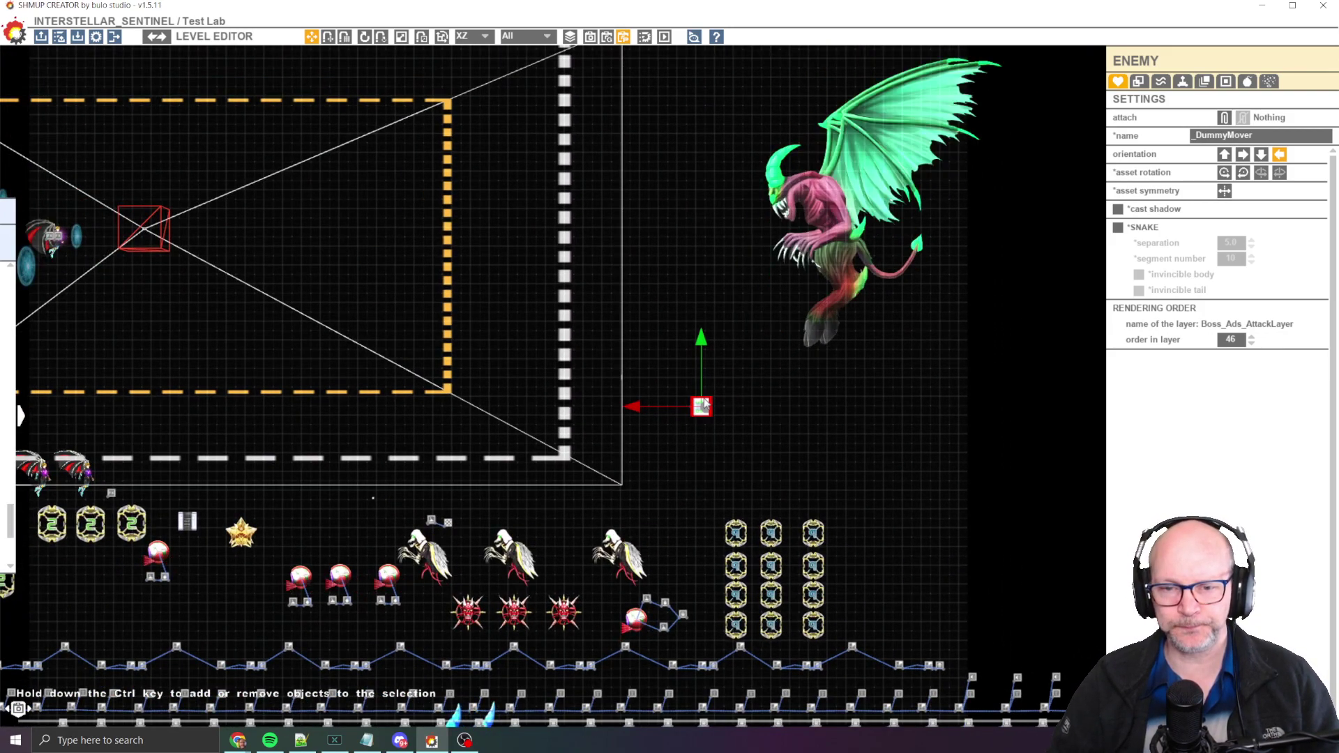
drag(706, 415, 830, 437)
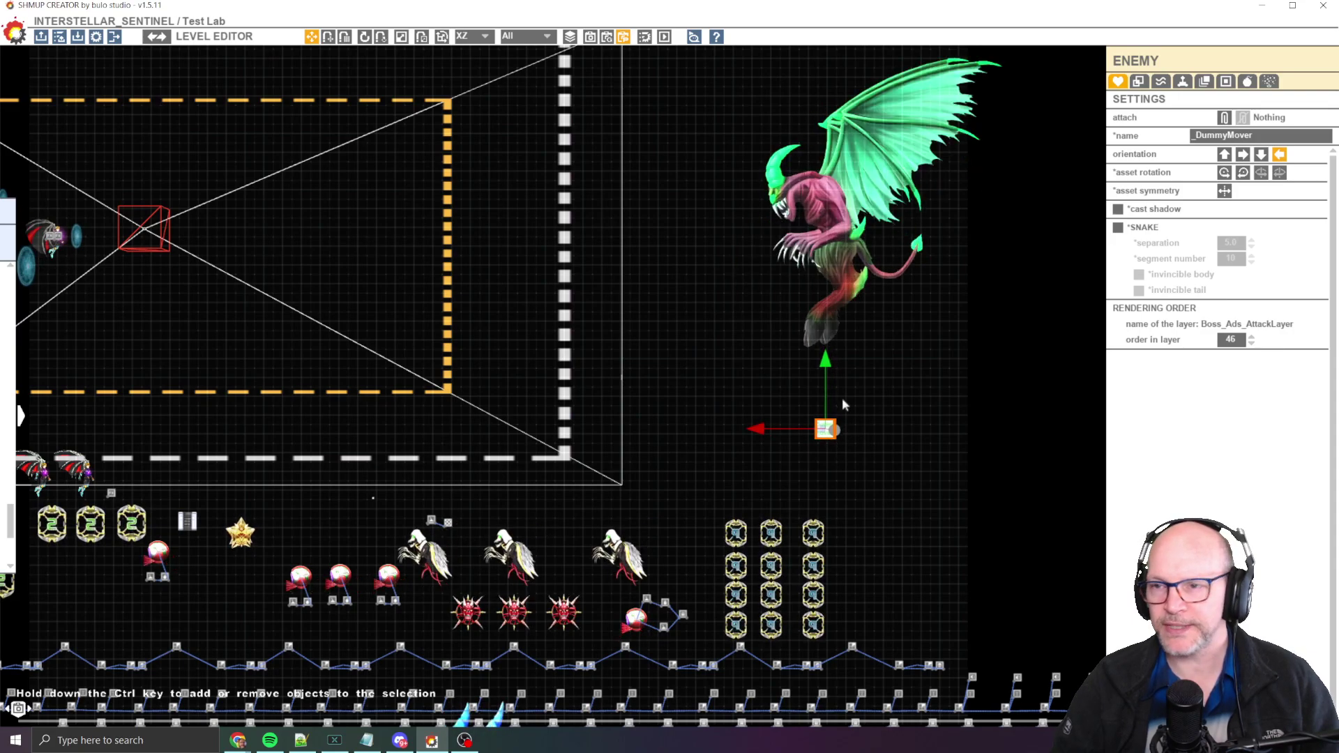
click(1224, 82)
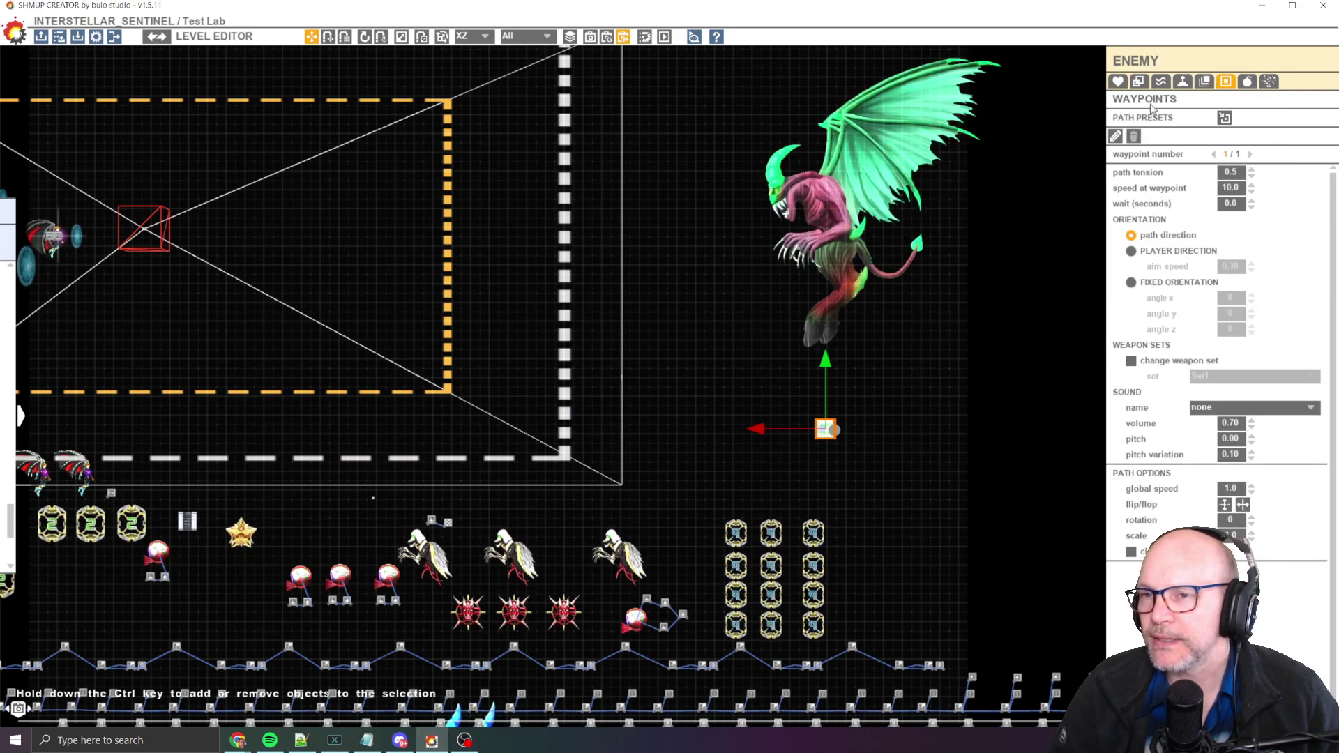
Place a camera-activated Trigger just left of the Dummy Mover, then reselect the Dummy Mover
mouse_move(13, 300)
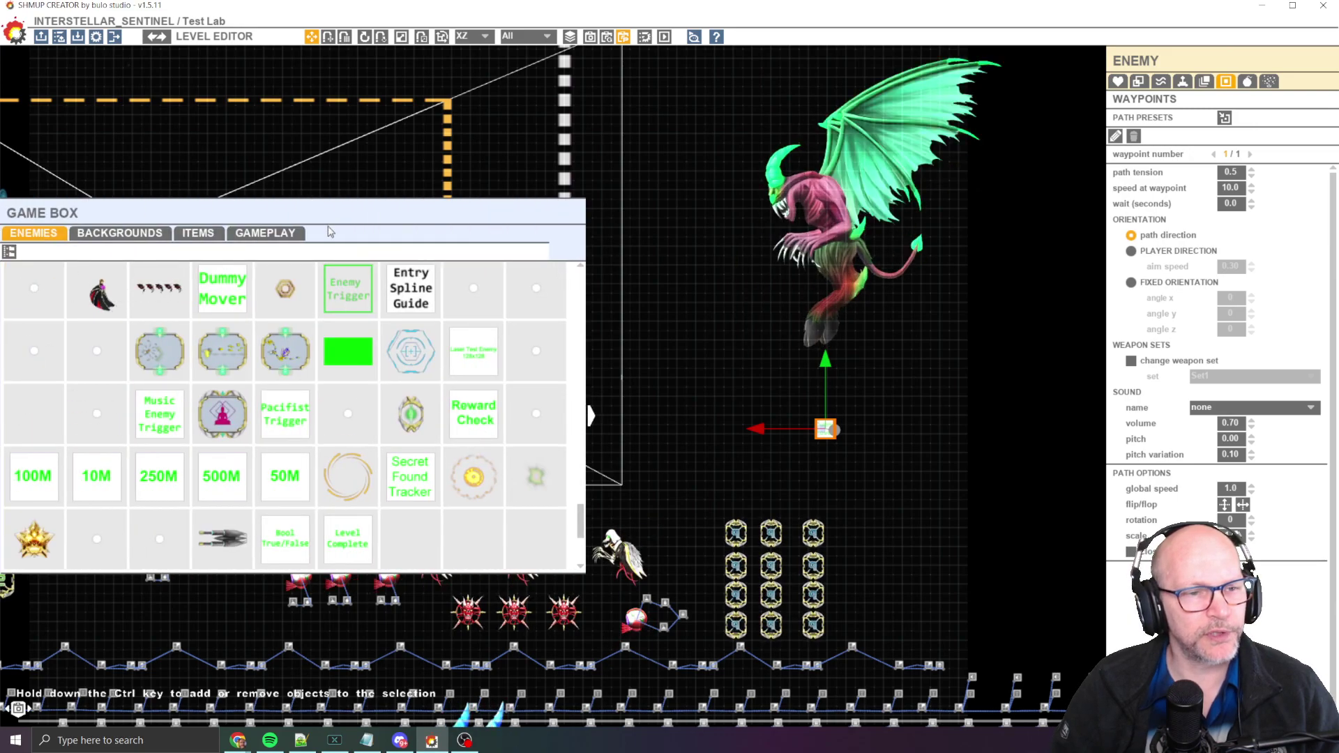
click(293, 237)
click(16, 293)
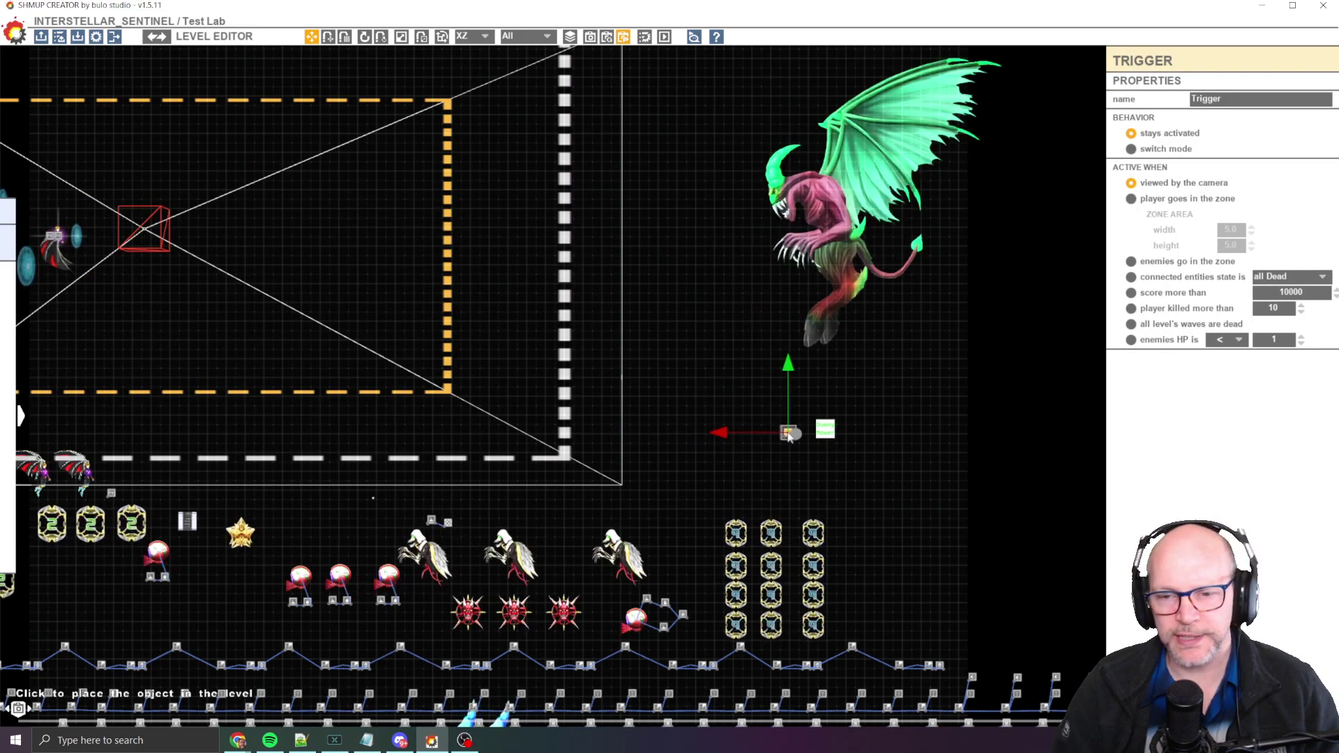
click(783, 427)
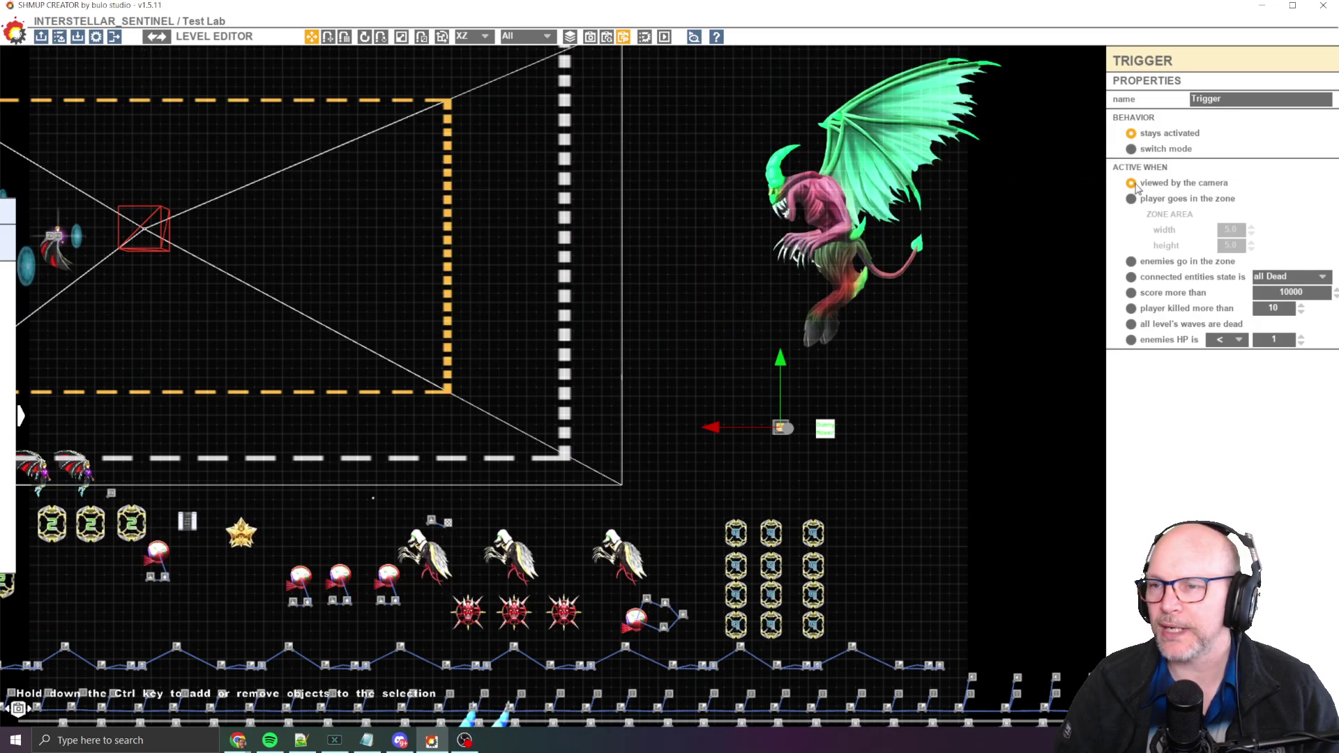
scroll(832, 490, up, 1)
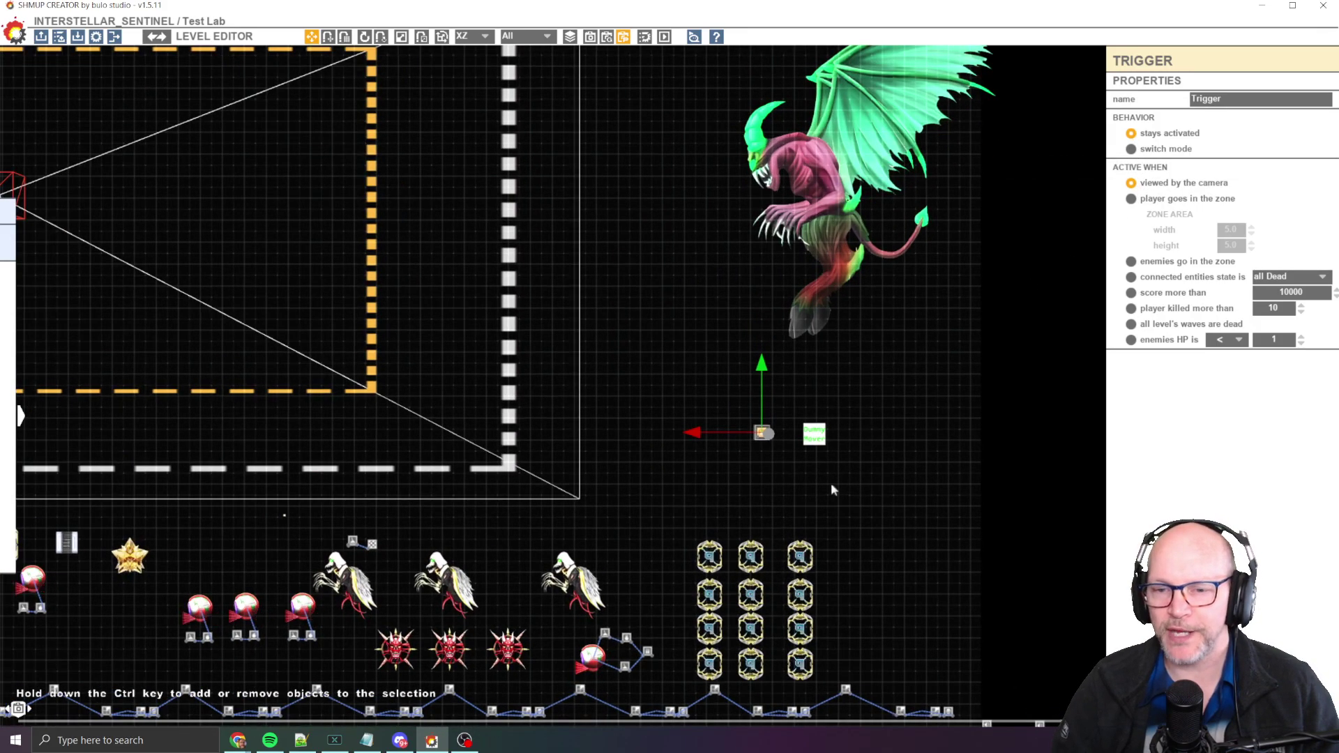
scroll(832, 490, up, 10)
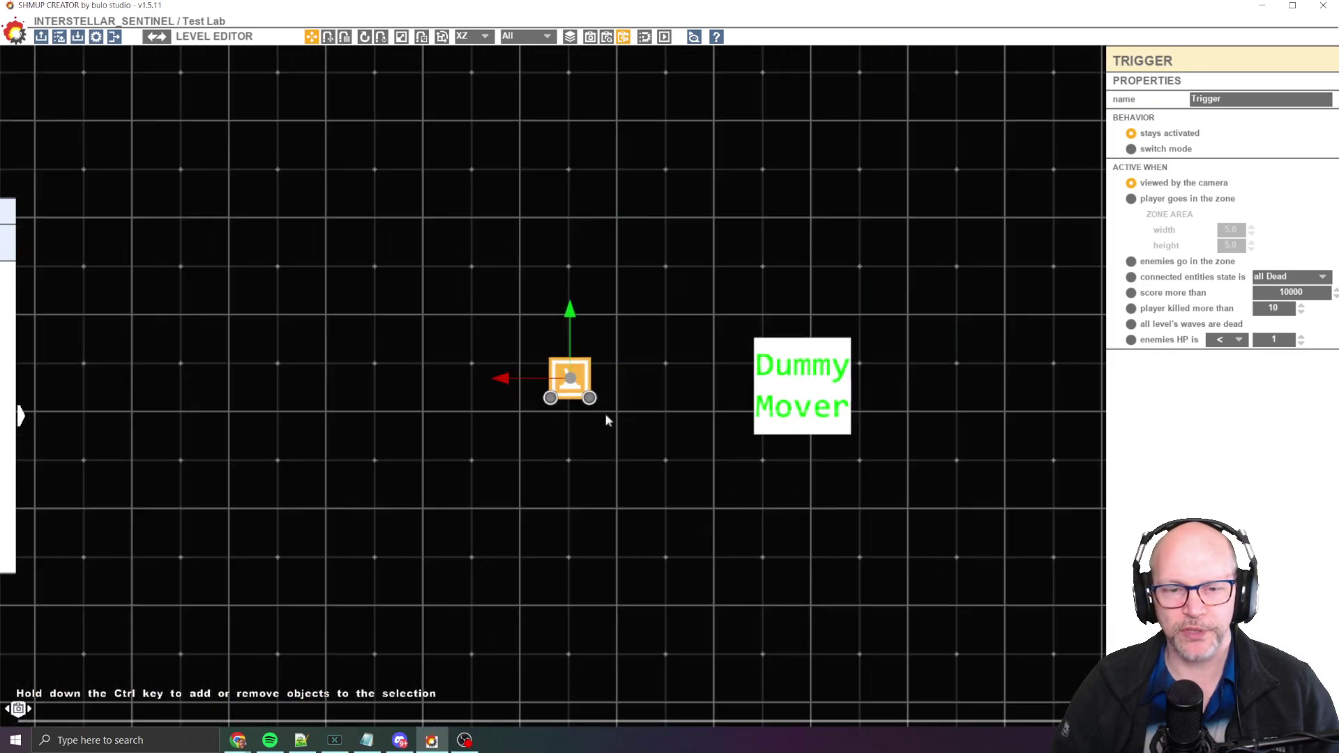
scroll(776, 408, down, 4)
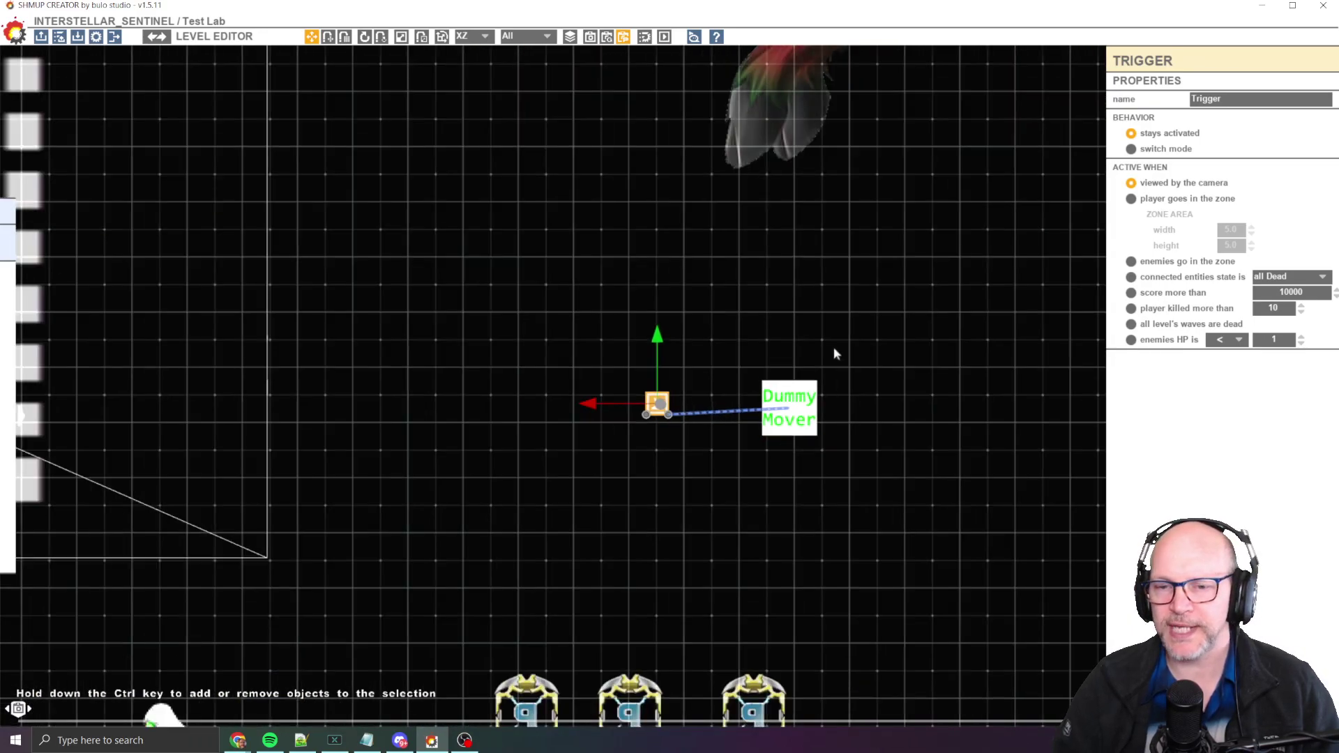
click(808, 404)
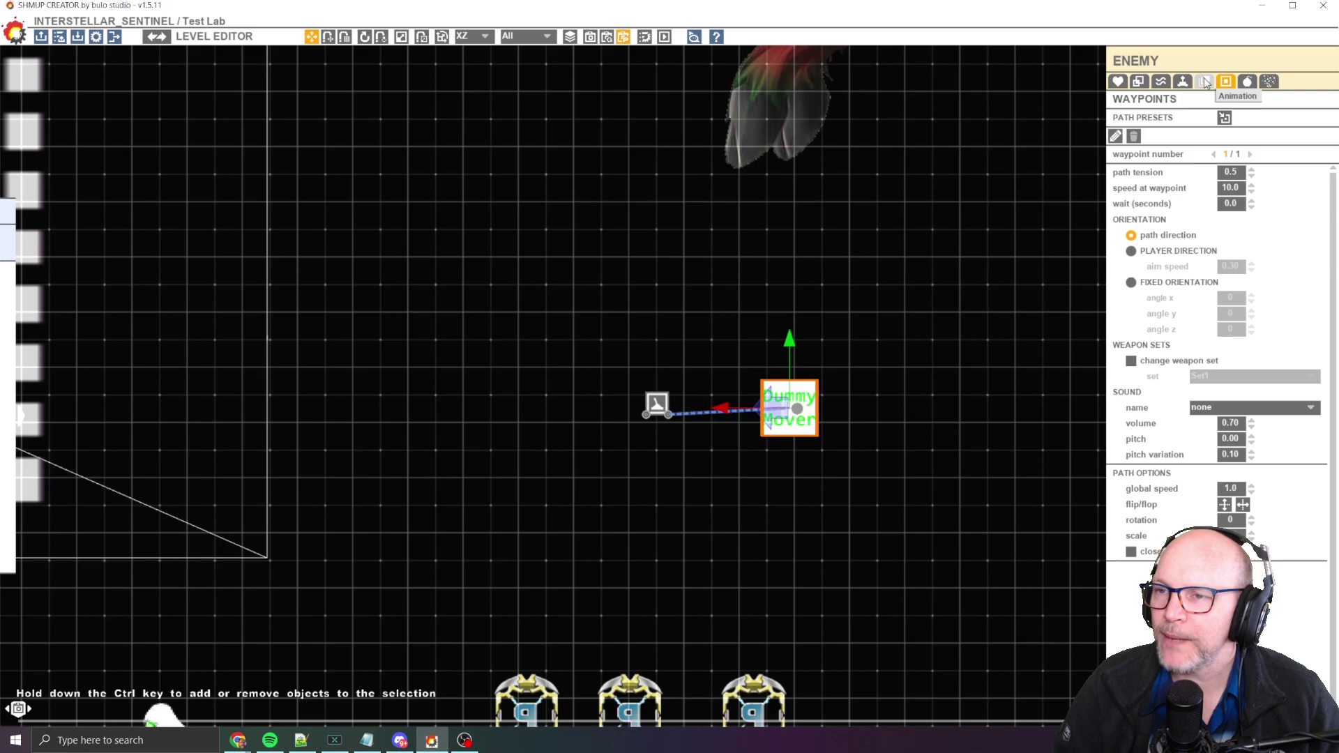
Add a second waypoint to the Dummy Mover's path, to its left inside the camera frame
click(1114, 137)
scroll(548, 392, down, 5)
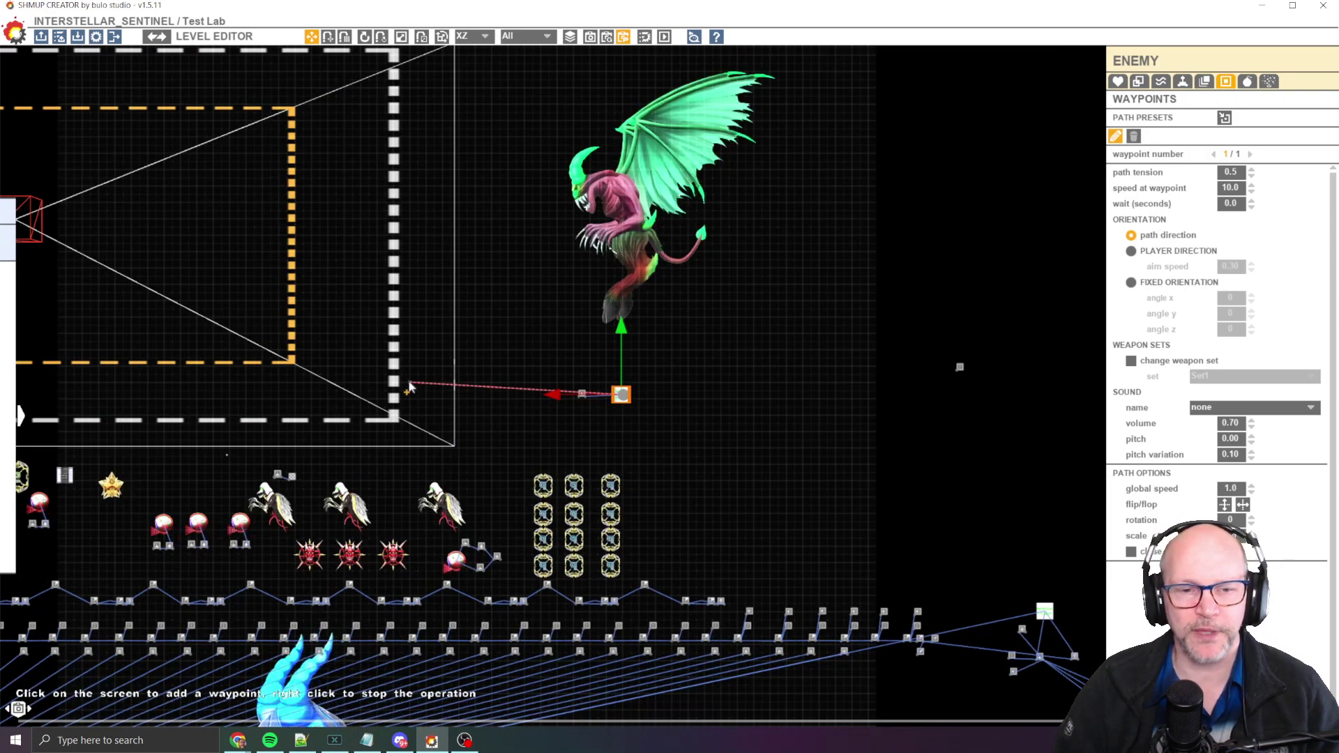
click(338, 391)
right_click(340, 393)
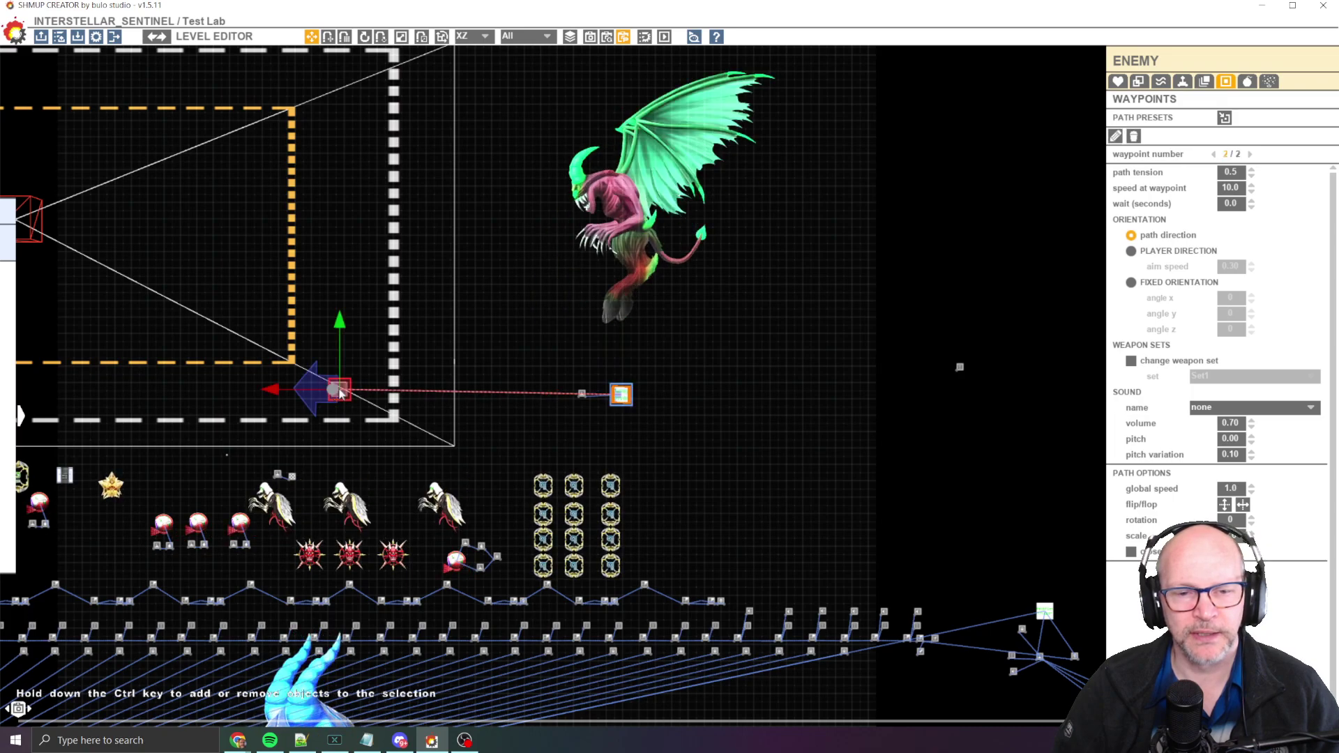
Review the boss demon's path: three waypoints at speed 5.0 with Fixed Orientation
scroll(509, 301, down, 2)
middle_drag(404, 370, 518, 368)
scroll(562, 379, up, 2)
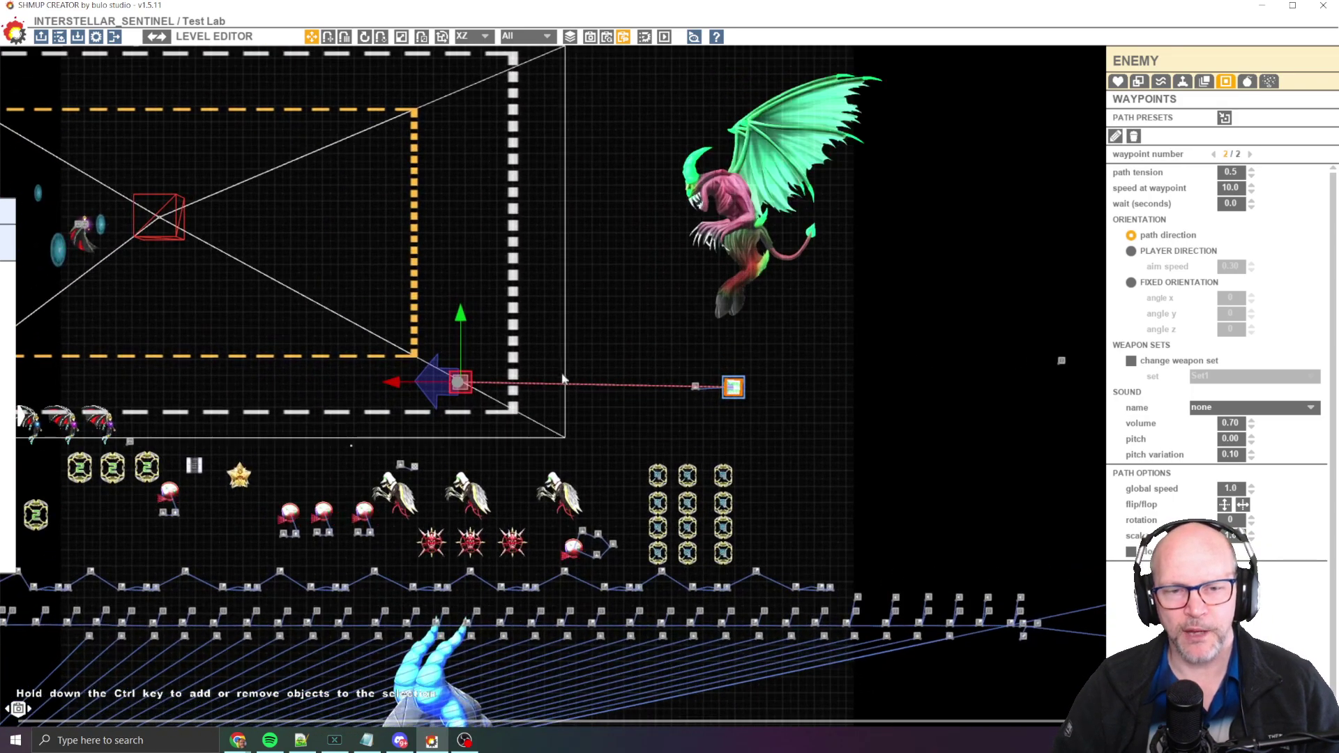
scroll(562, 379, up, 2)
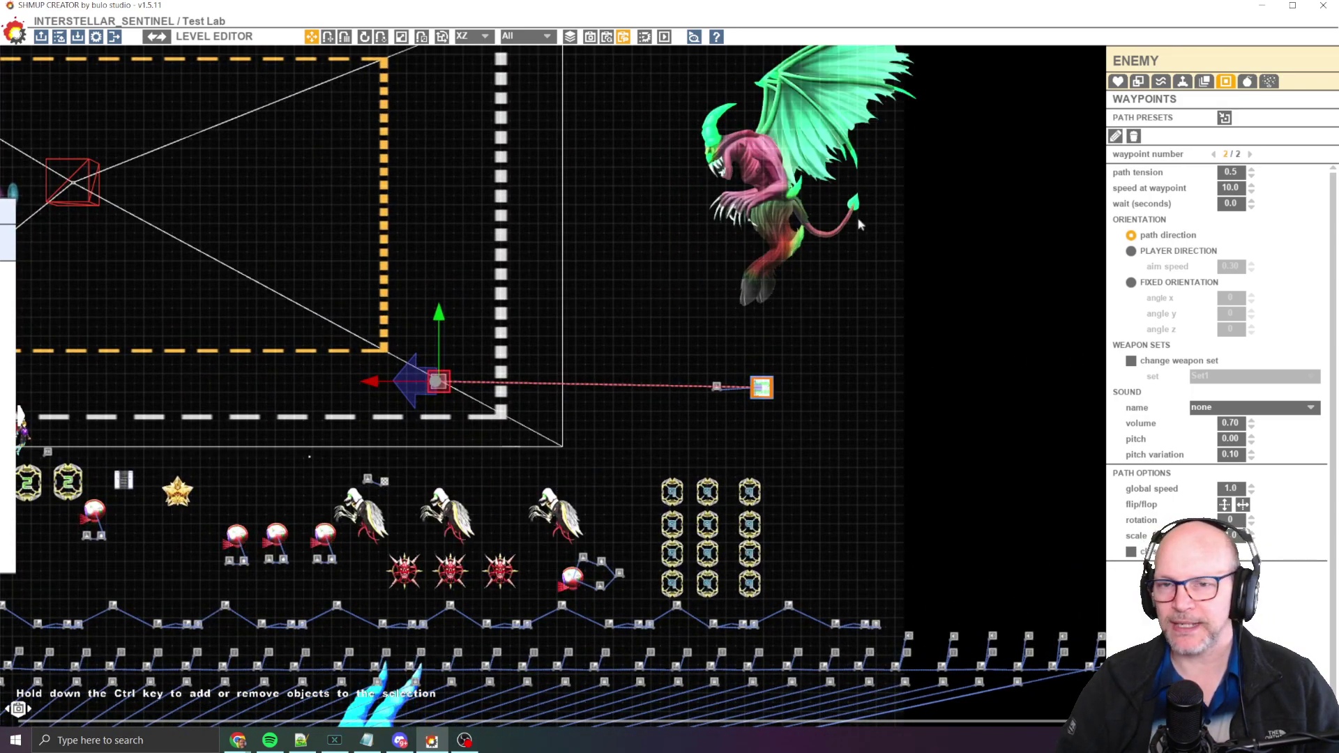
click(774, 145)
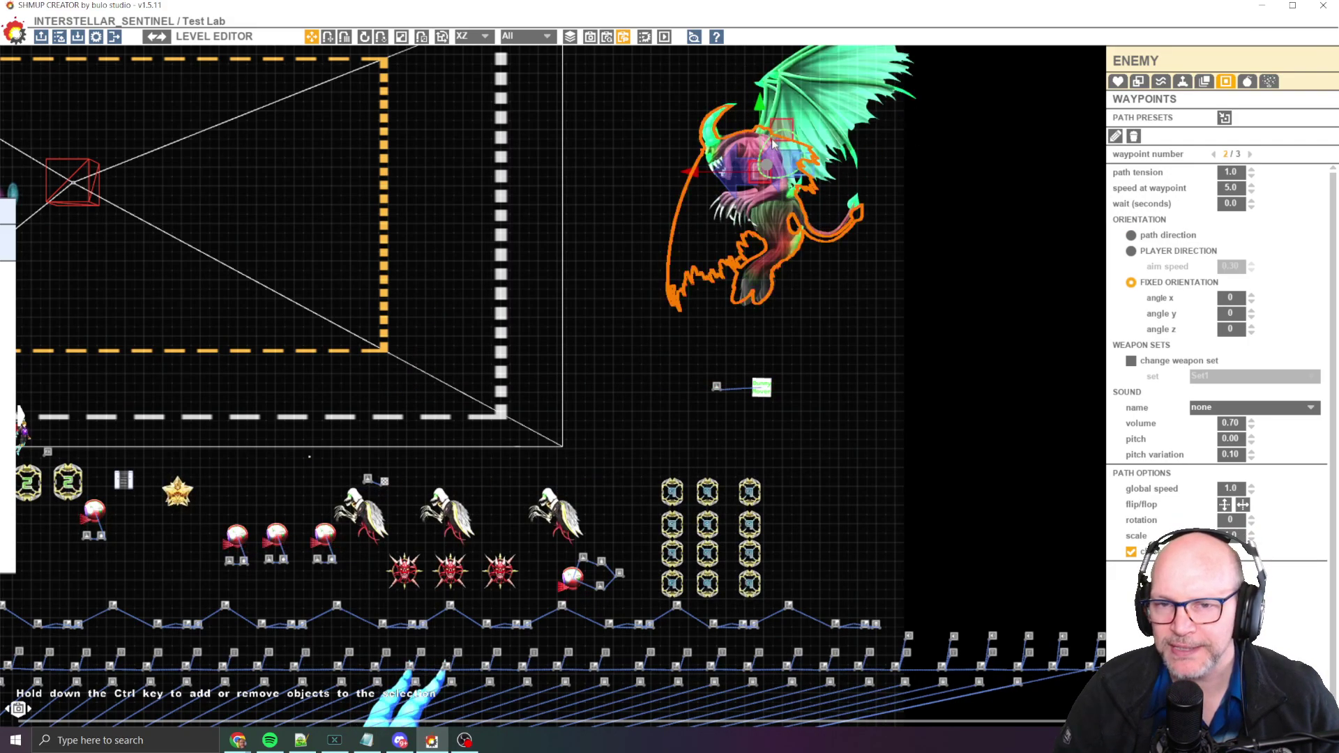
scroll(774, 145, up, 5)
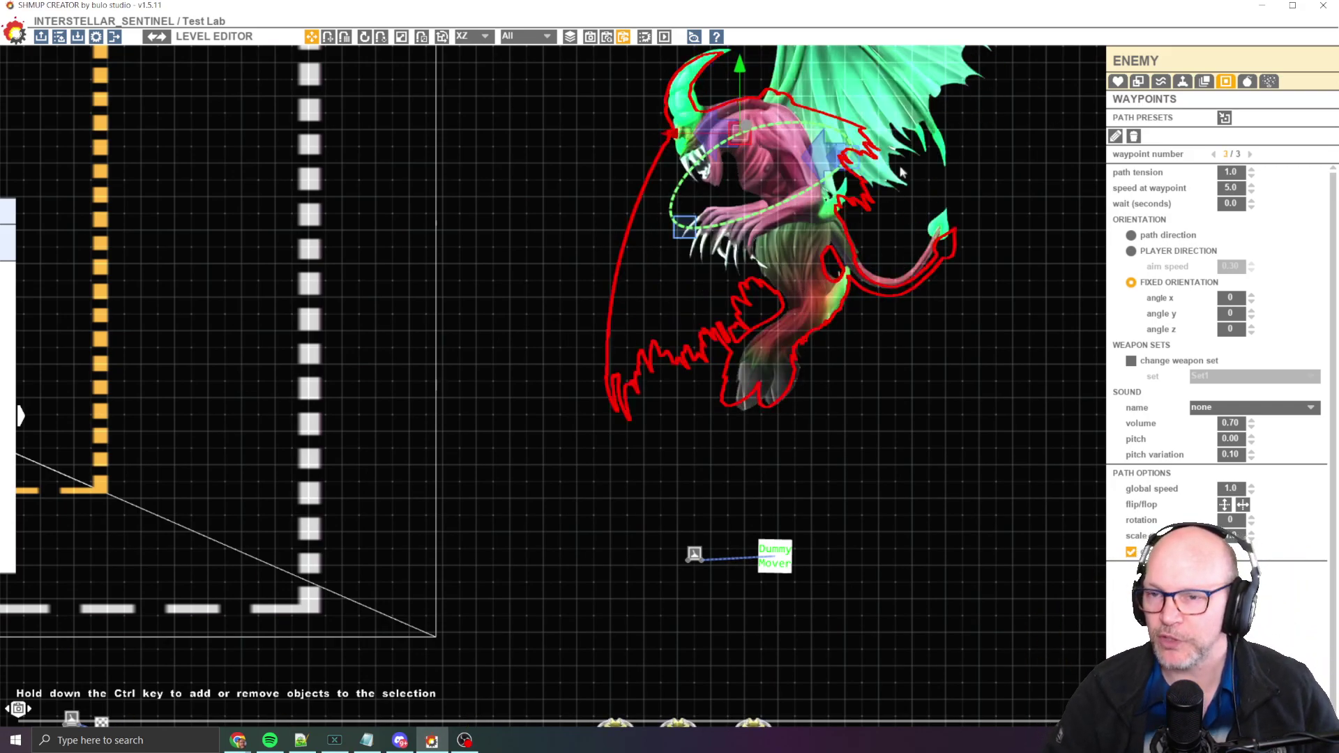
scroll(864, 320, down, 3)
Reselect the LesserDemonMiniBoss and attach it to the _DummyMover from its Settings tab
click(838, 378)
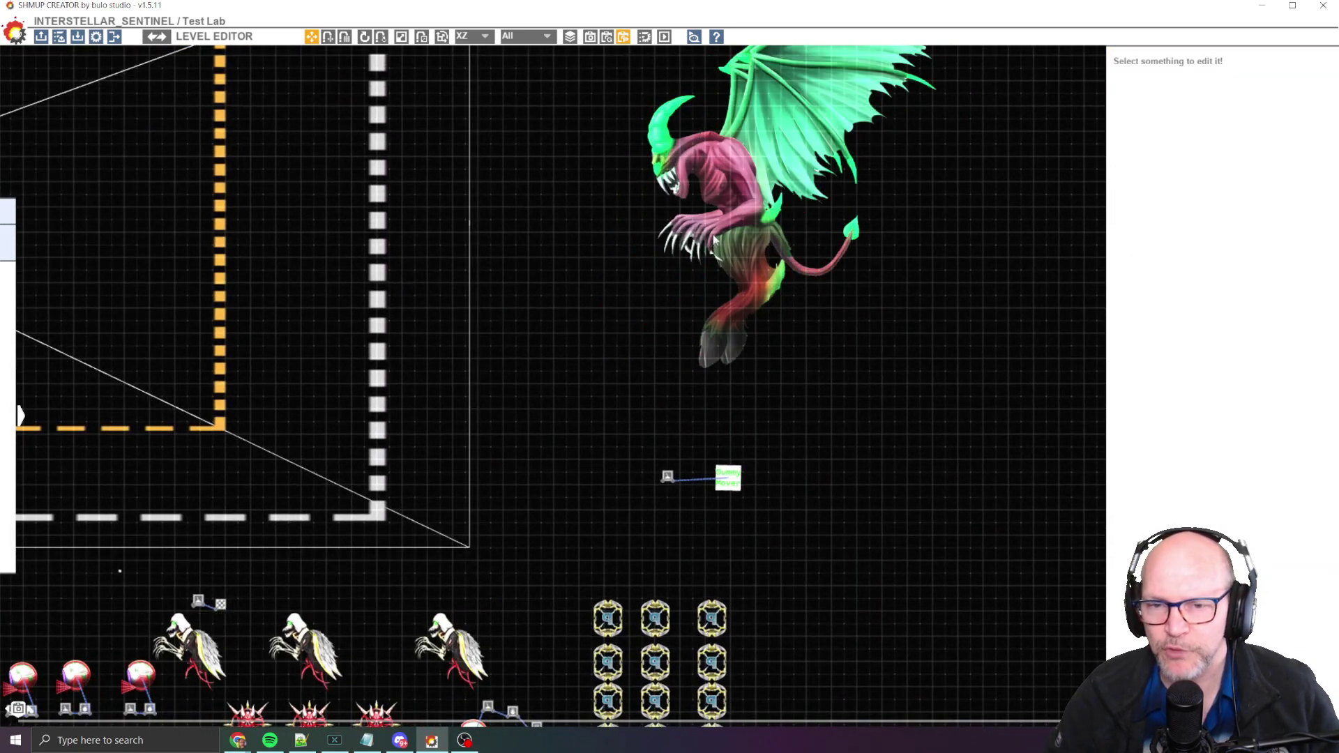
click(741, 211)
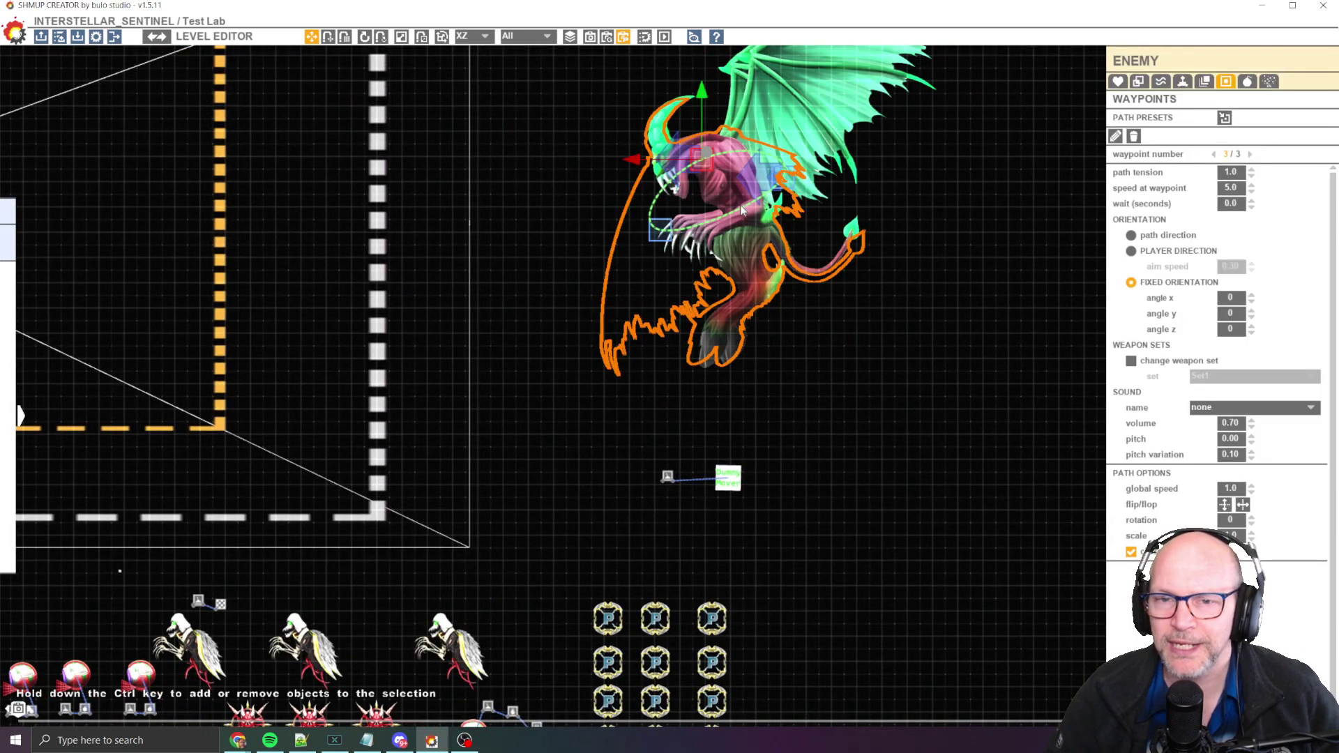
click(1119, 83)
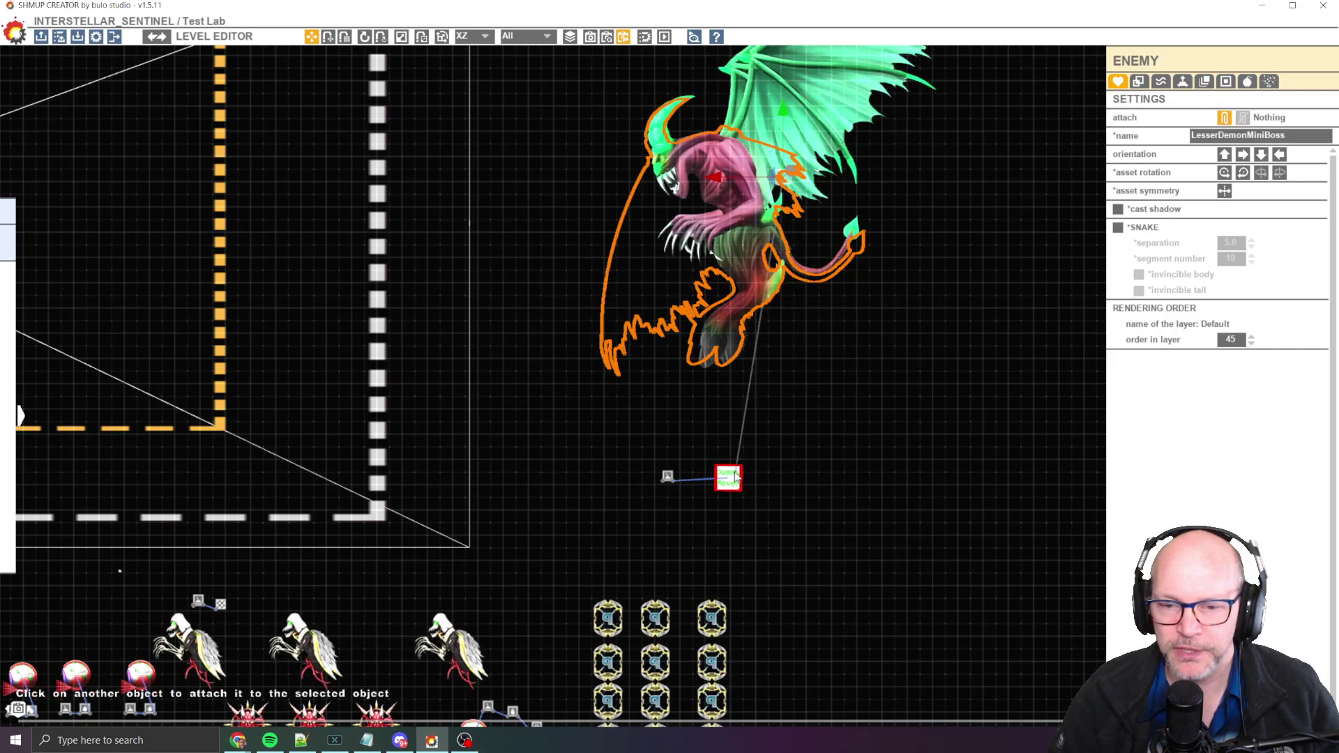
scroll(803, 517, down, 5)
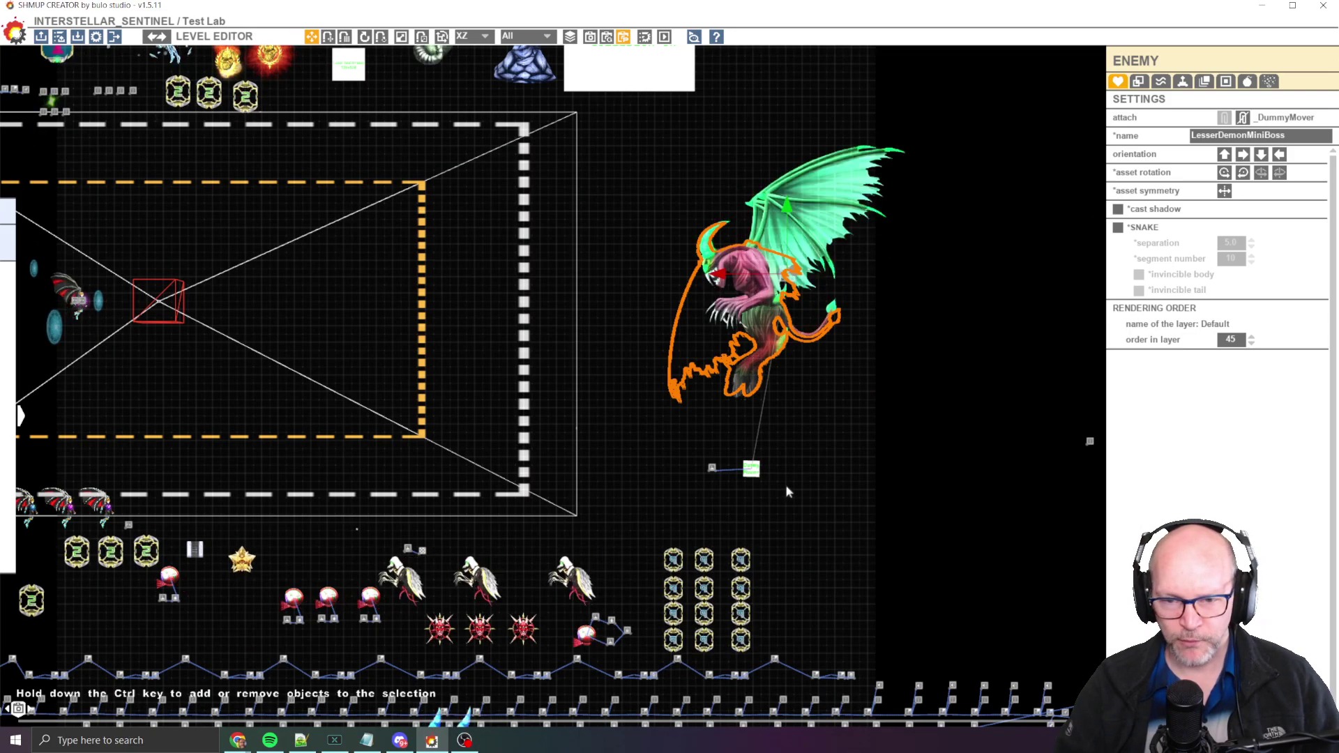
Slide the Dummy Mover left with the attached demon, checking the nearby Trigger's properties
click(750, 474)
drag(750, 476, 723, 471)
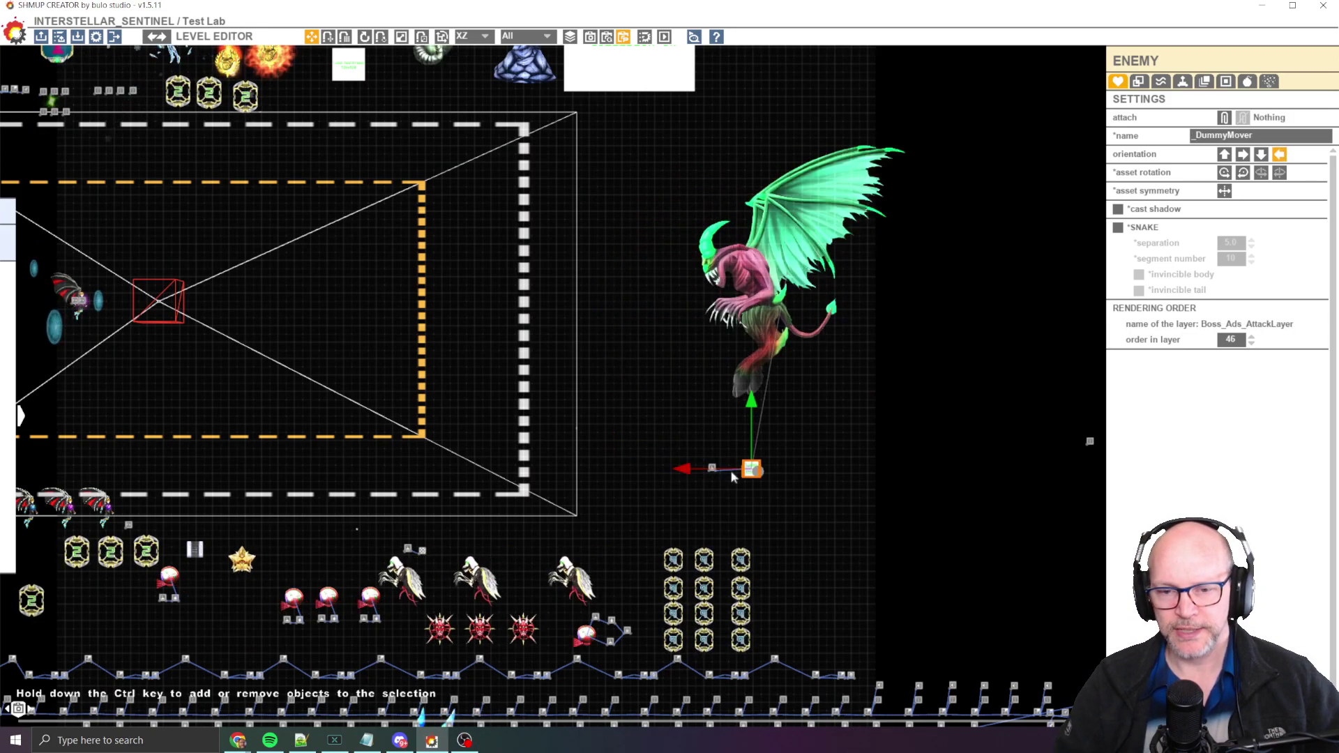
scroll(725, 471, up, 2)
click(707, 472)
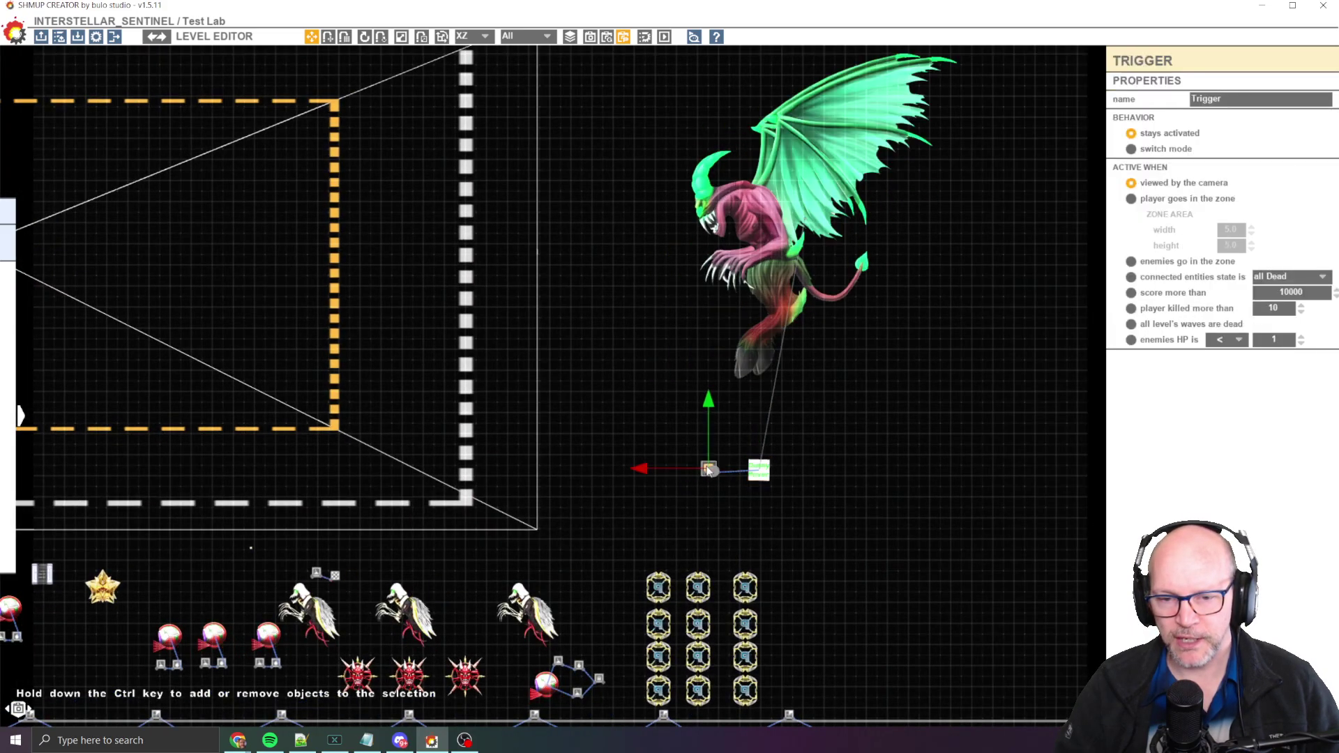
scroll(707, 472, up, 2)
click(789, 481)
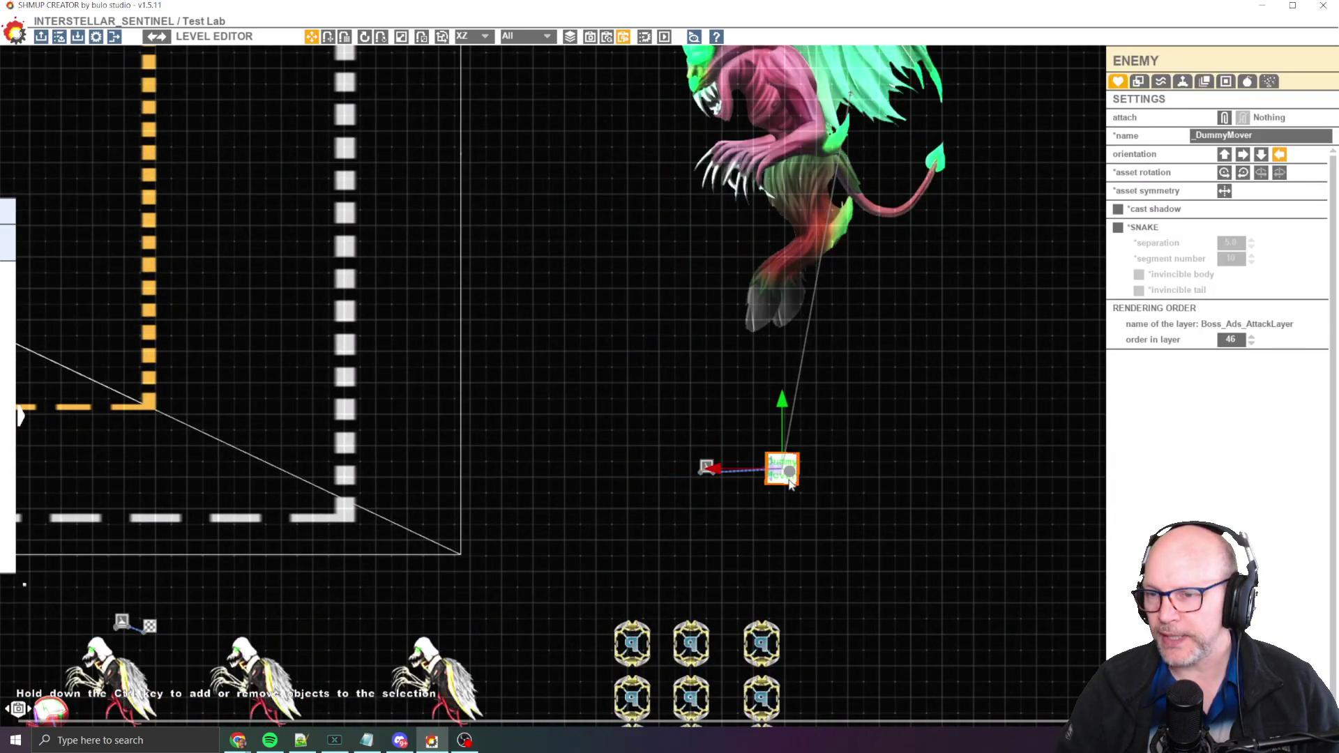
Place the Dummy Mover and attached demon just right of the camera frame's edge
scroll(683, 488, down, 1)
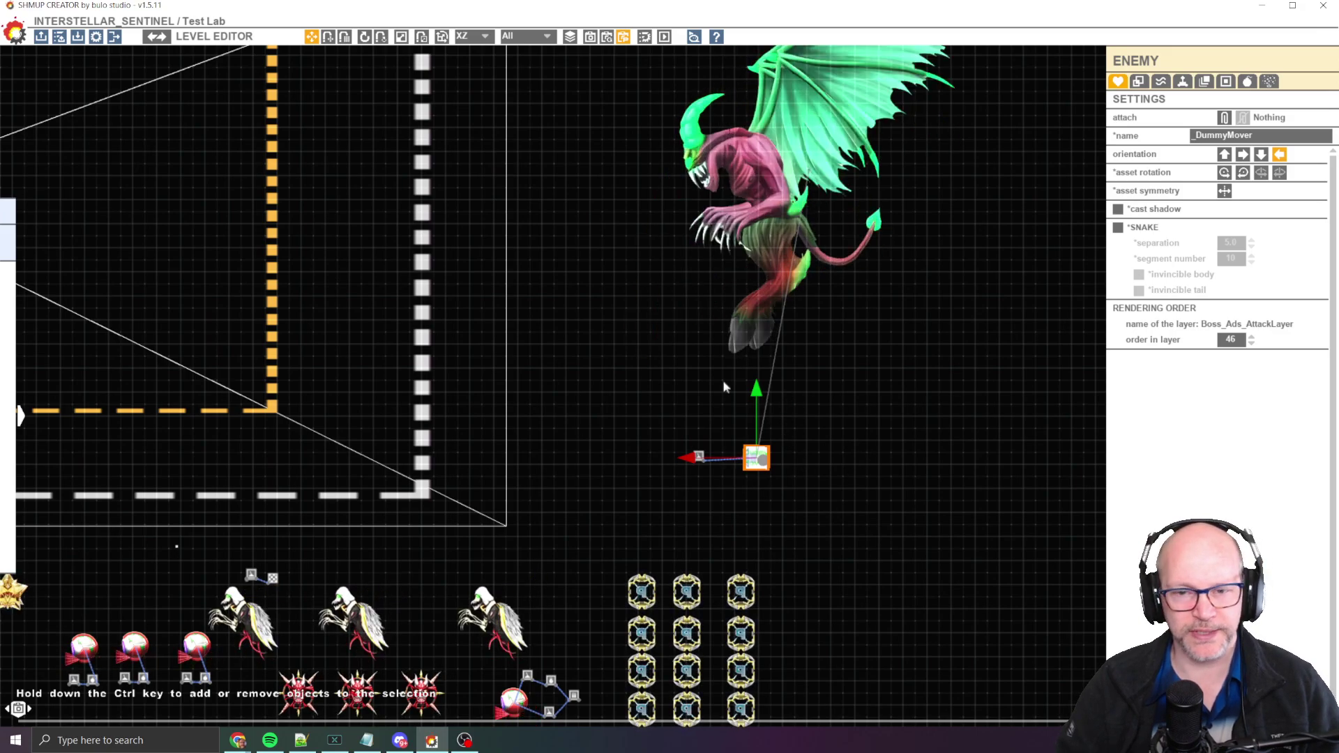
scroll(721, 382, down, 1)
middle_drag(592, 332, 721, 392)
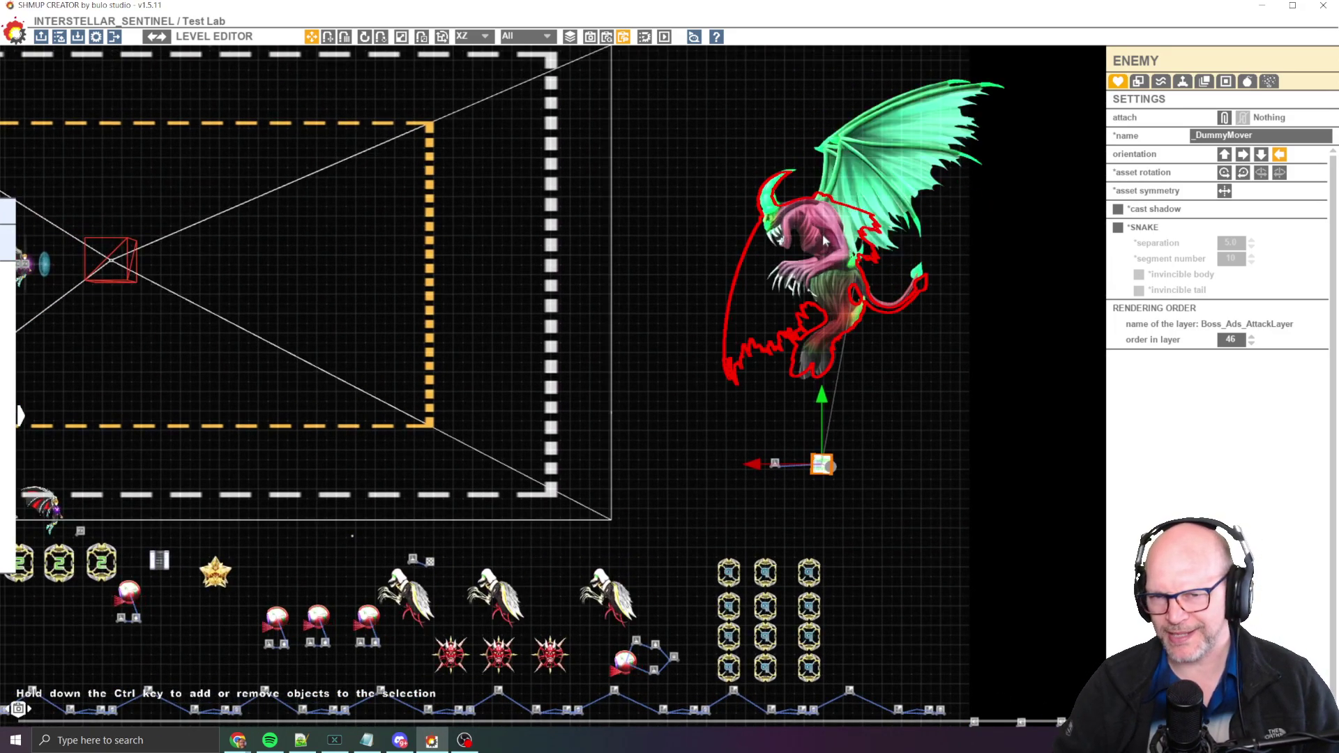
scroll(855, 272, up, 1)
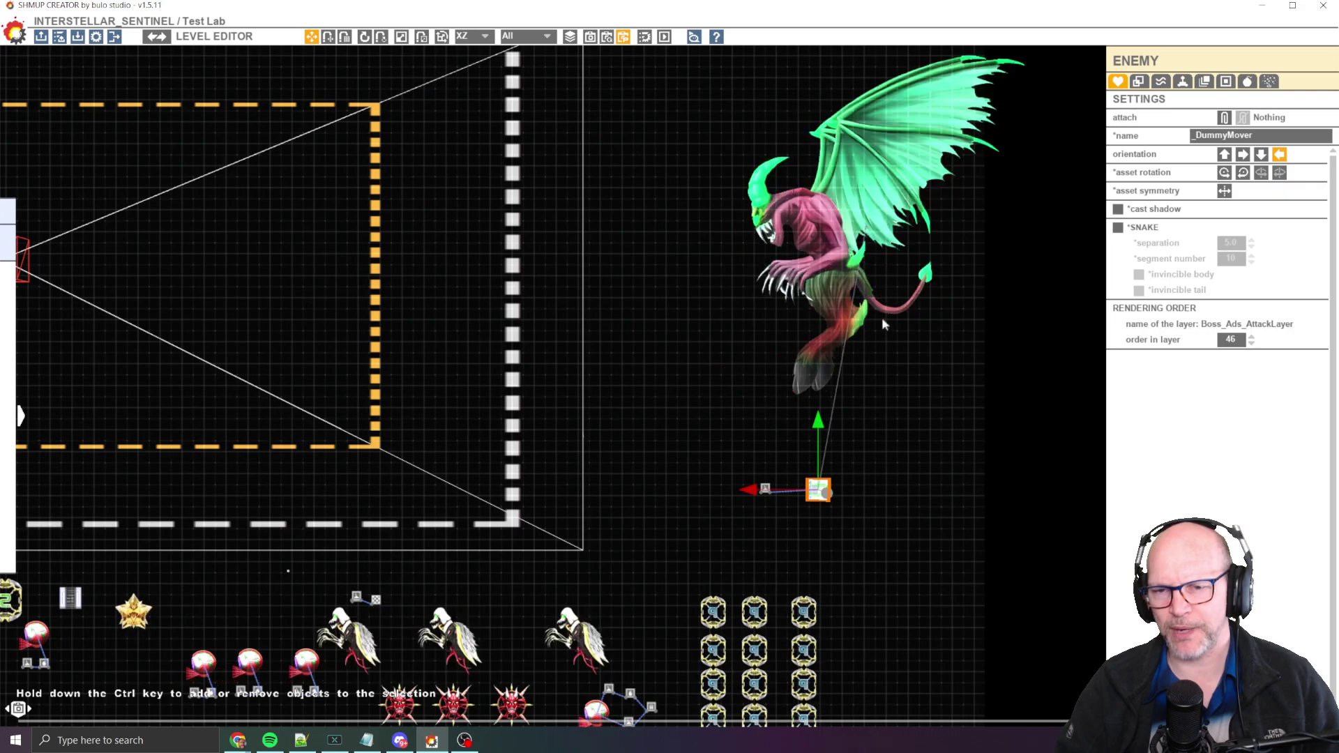
scroll(738, 390, down, 2)
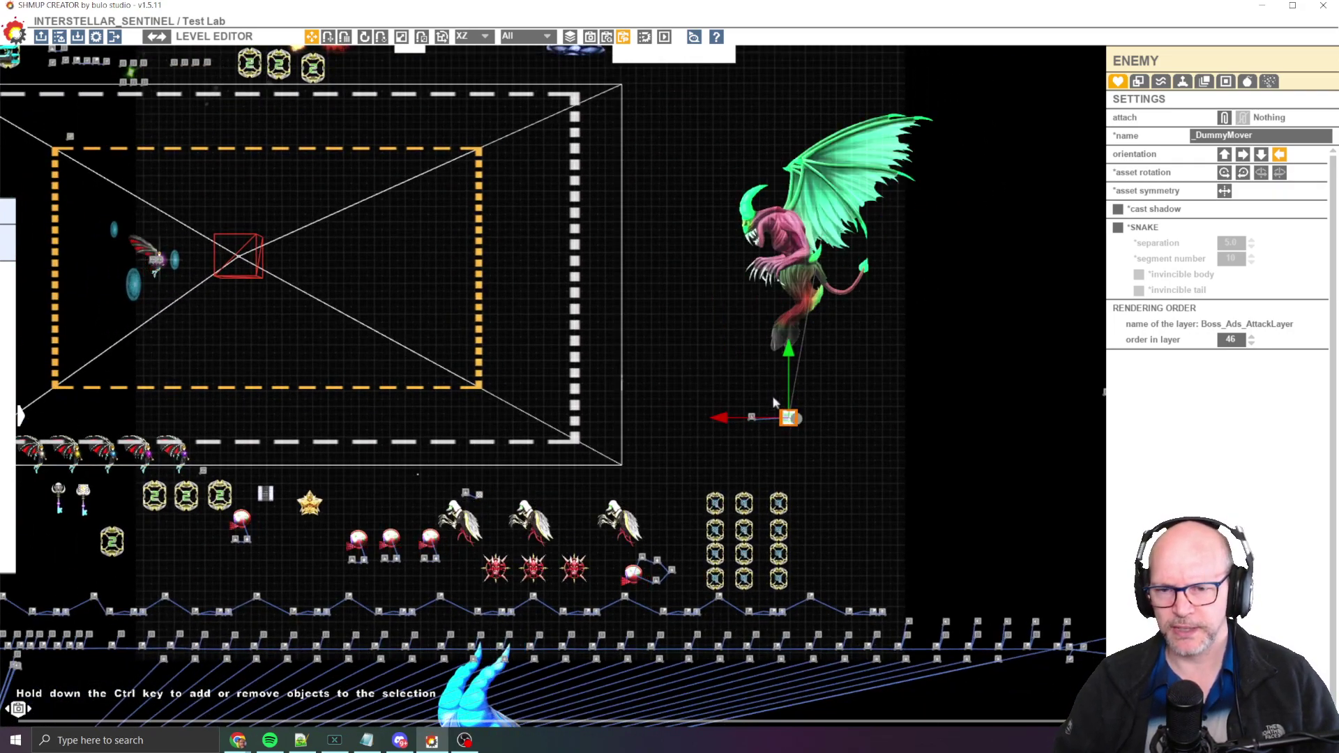
drag(774, 402, 768, 369)
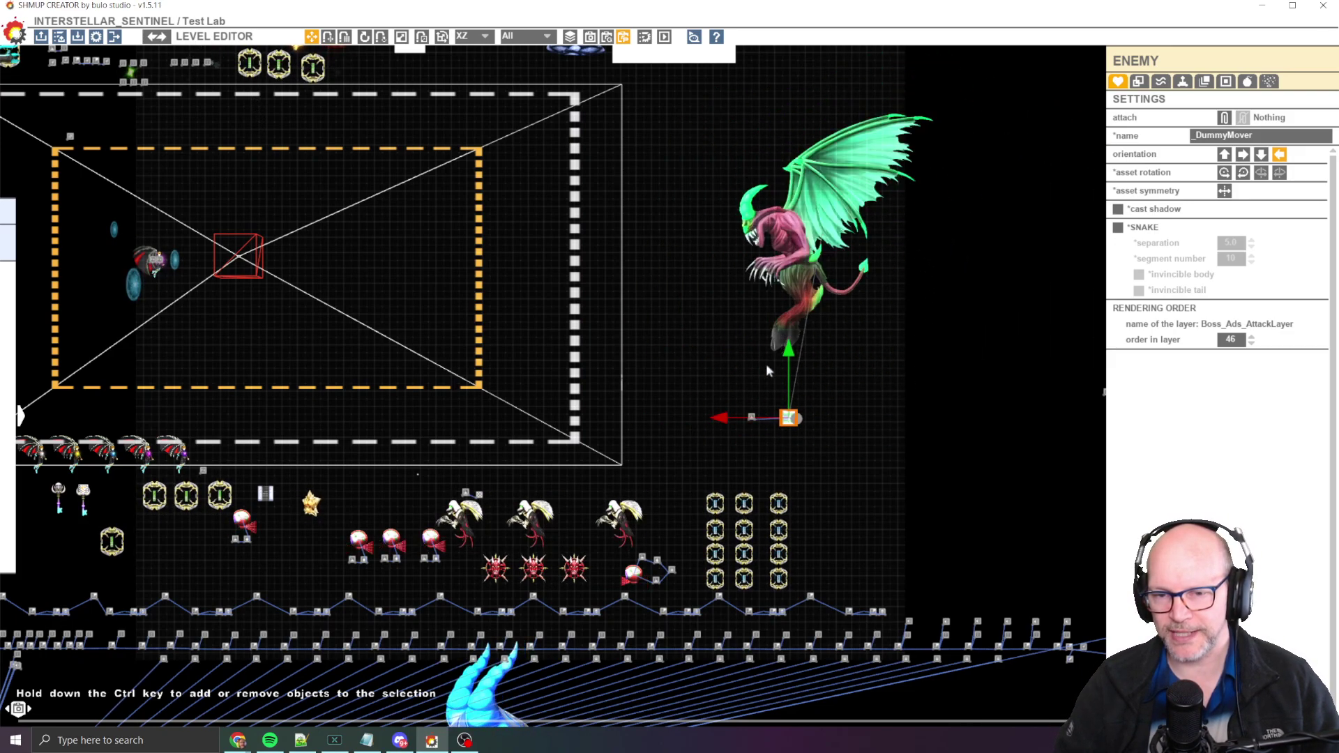
click(698, 384)
drag(795, 423, 608, 398)
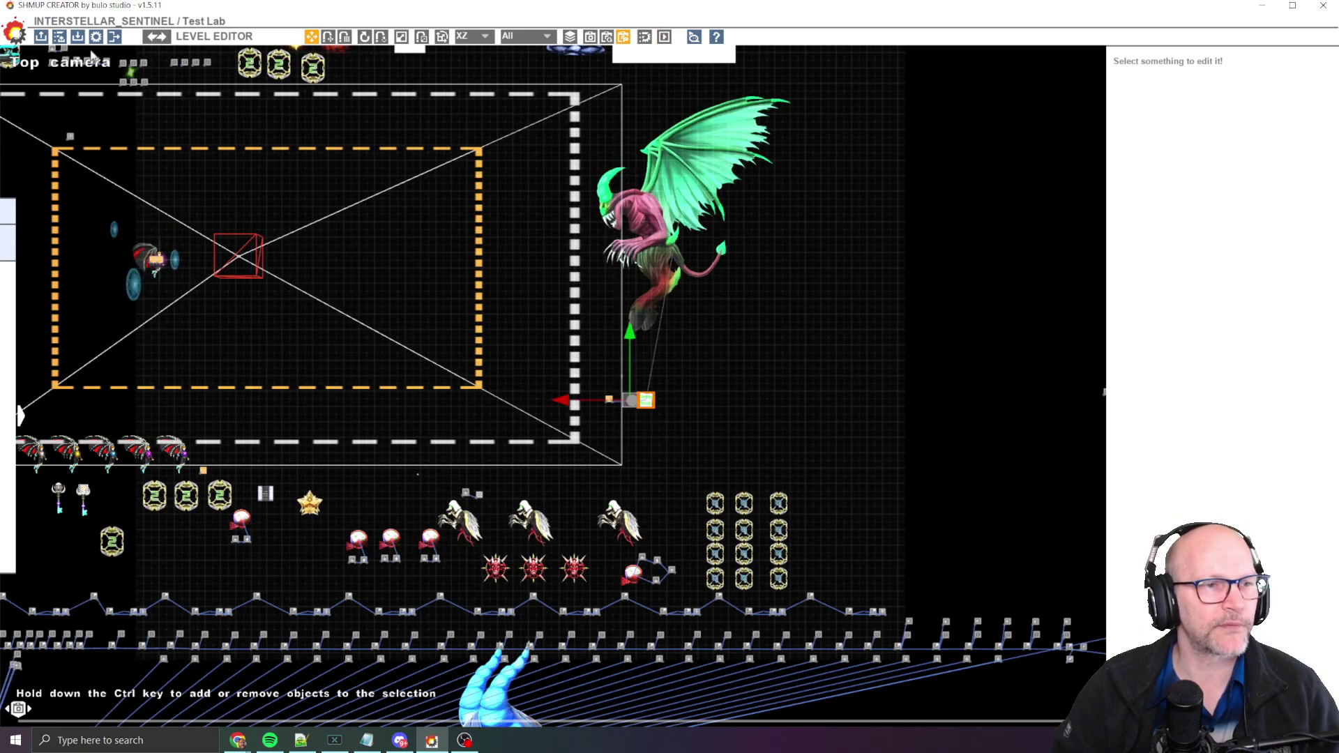
Confirm the editor Preferences, preview the demon flying into the camera view, then stop and reset
click(95, 37)
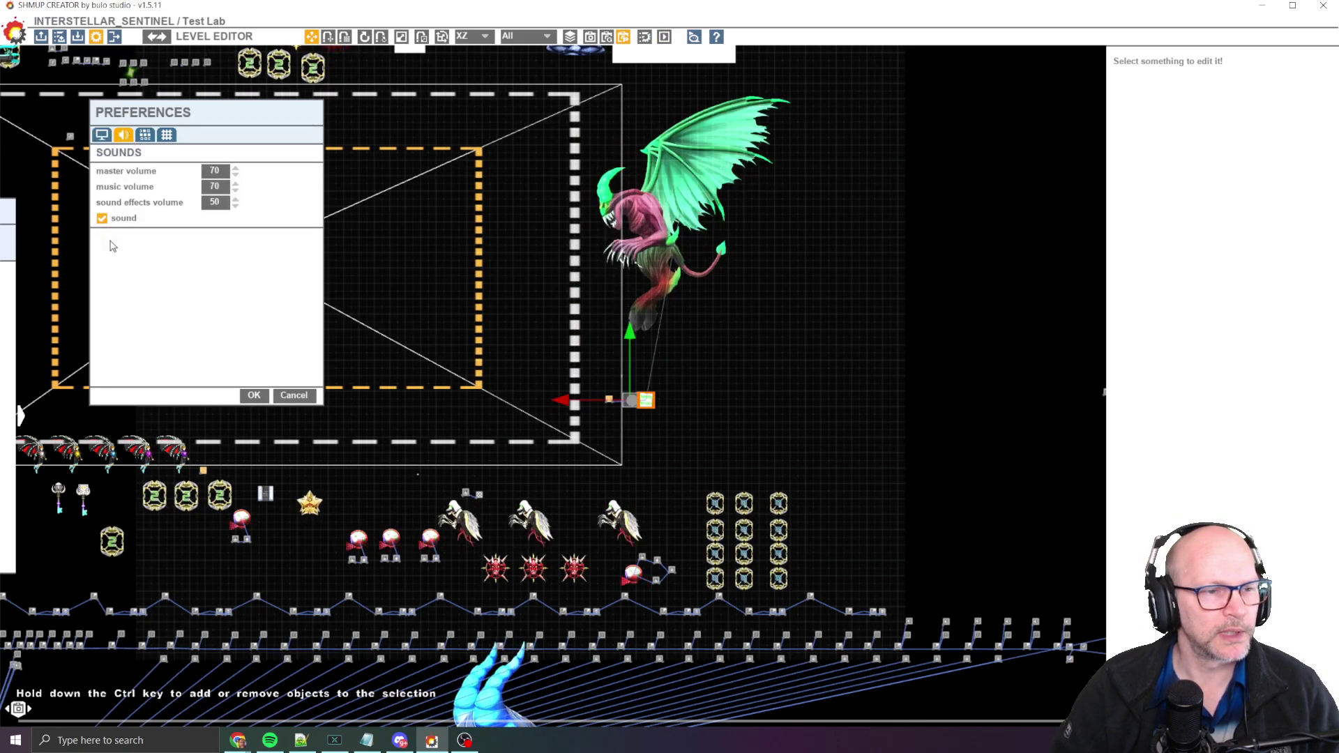
click(252, 396)
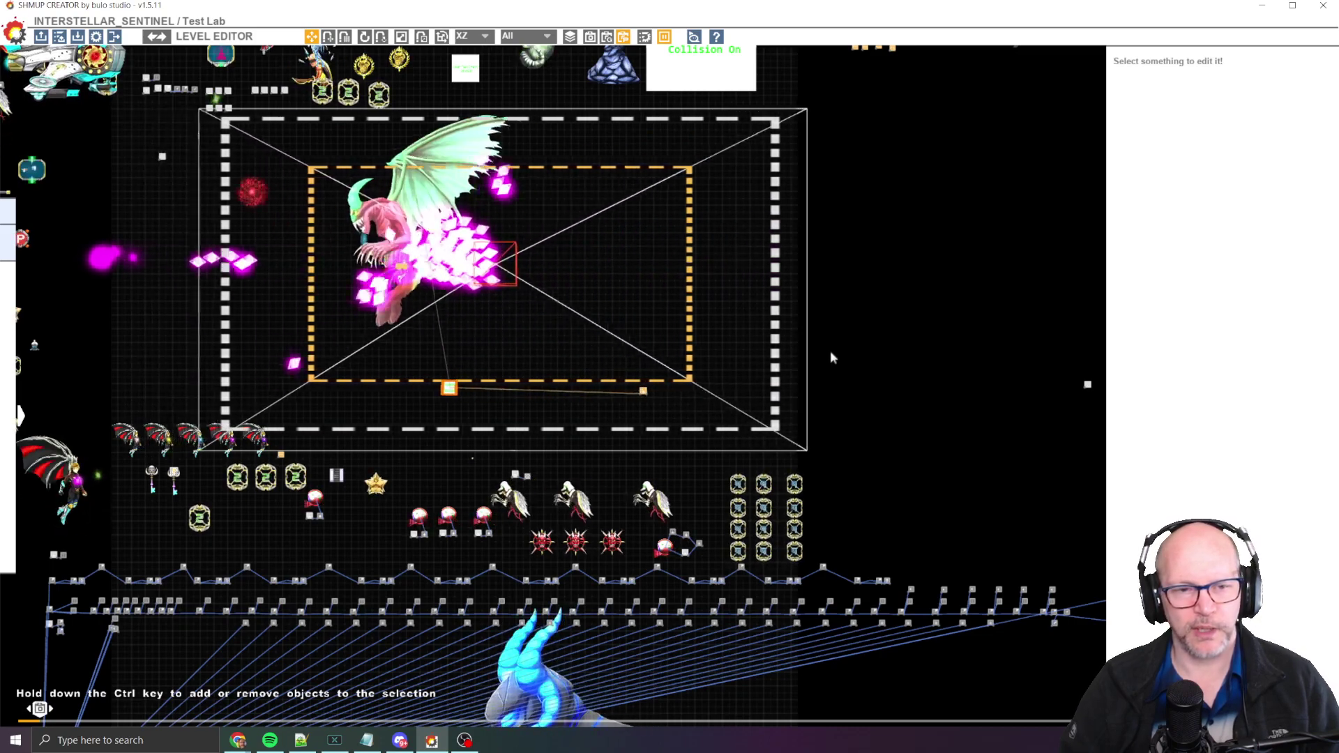
key(space)
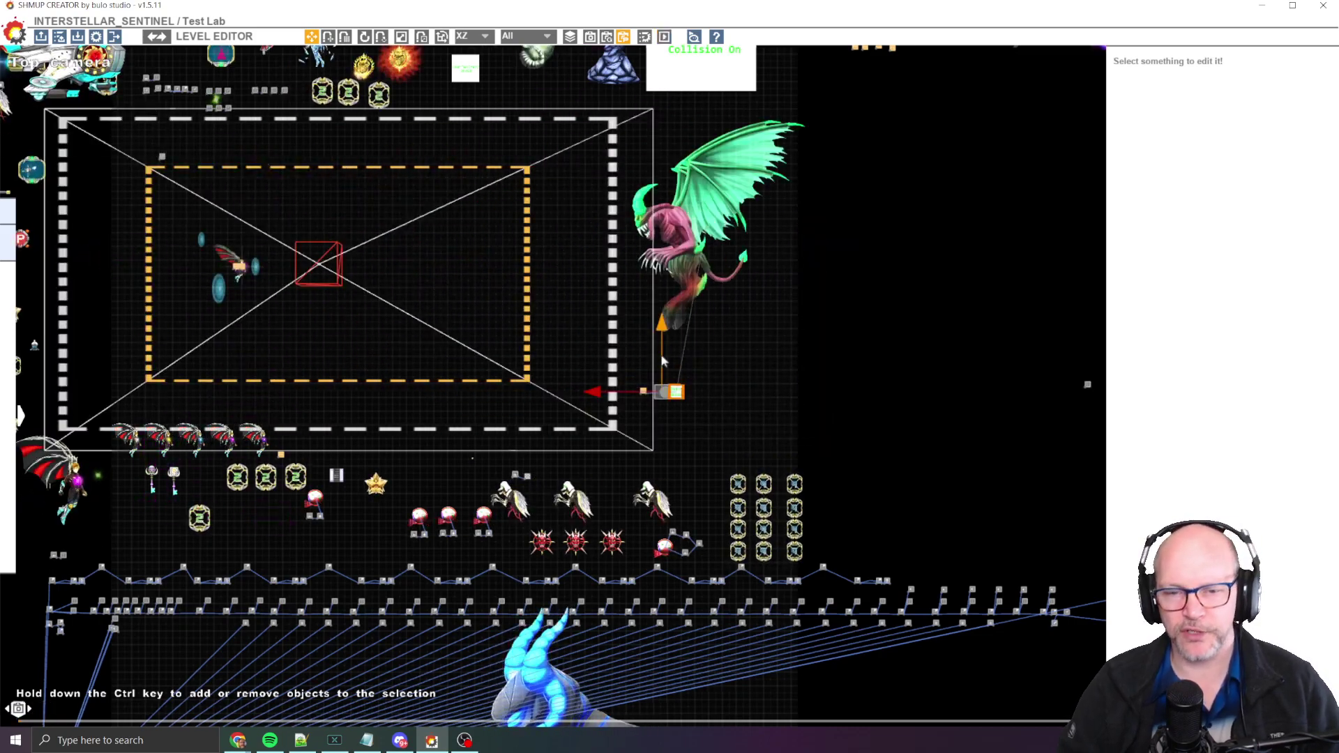
Enable 'attached to camera' in the Dummy Mover's Wave settings so it scrolls with the view
scroll(695, 380, up, 10)
scroll(688, 379, down, 5)
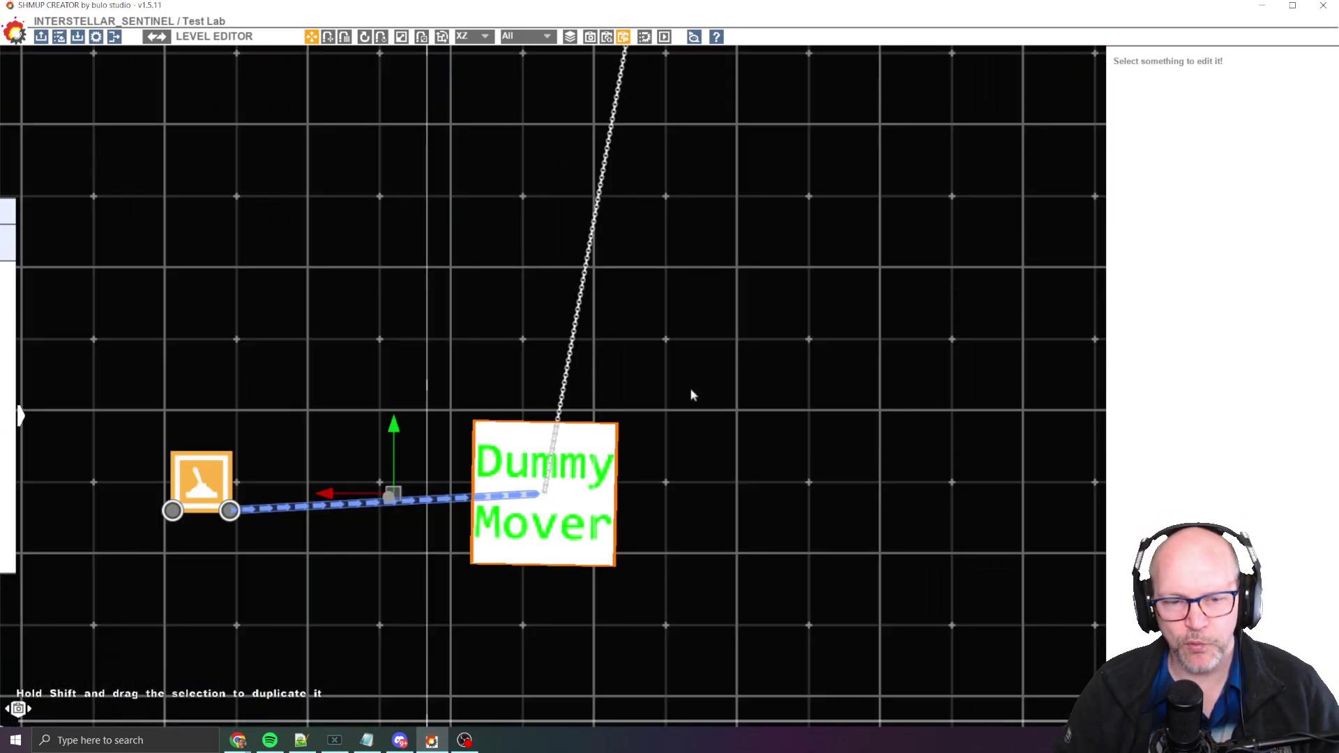
middle_drag(690, 391, 759, 347)
scroll(759, 346, down, 3)
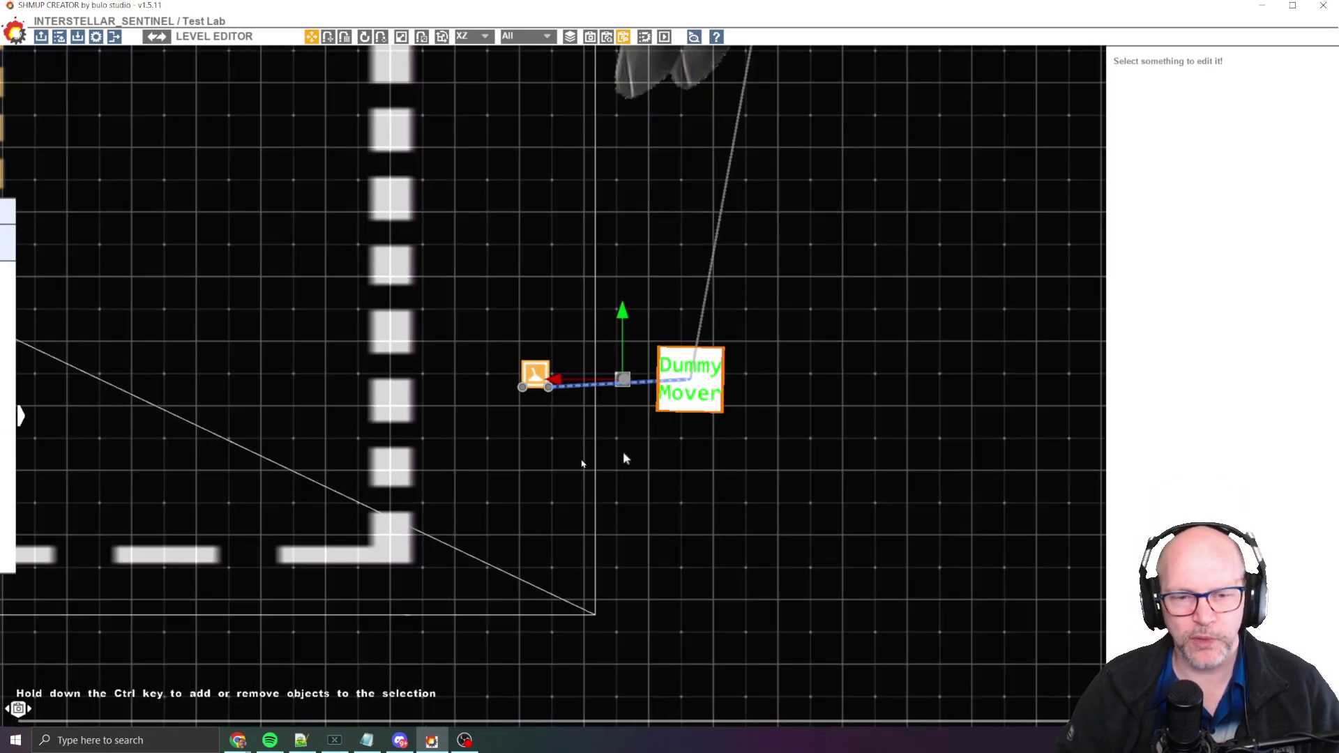
click(712, 388)
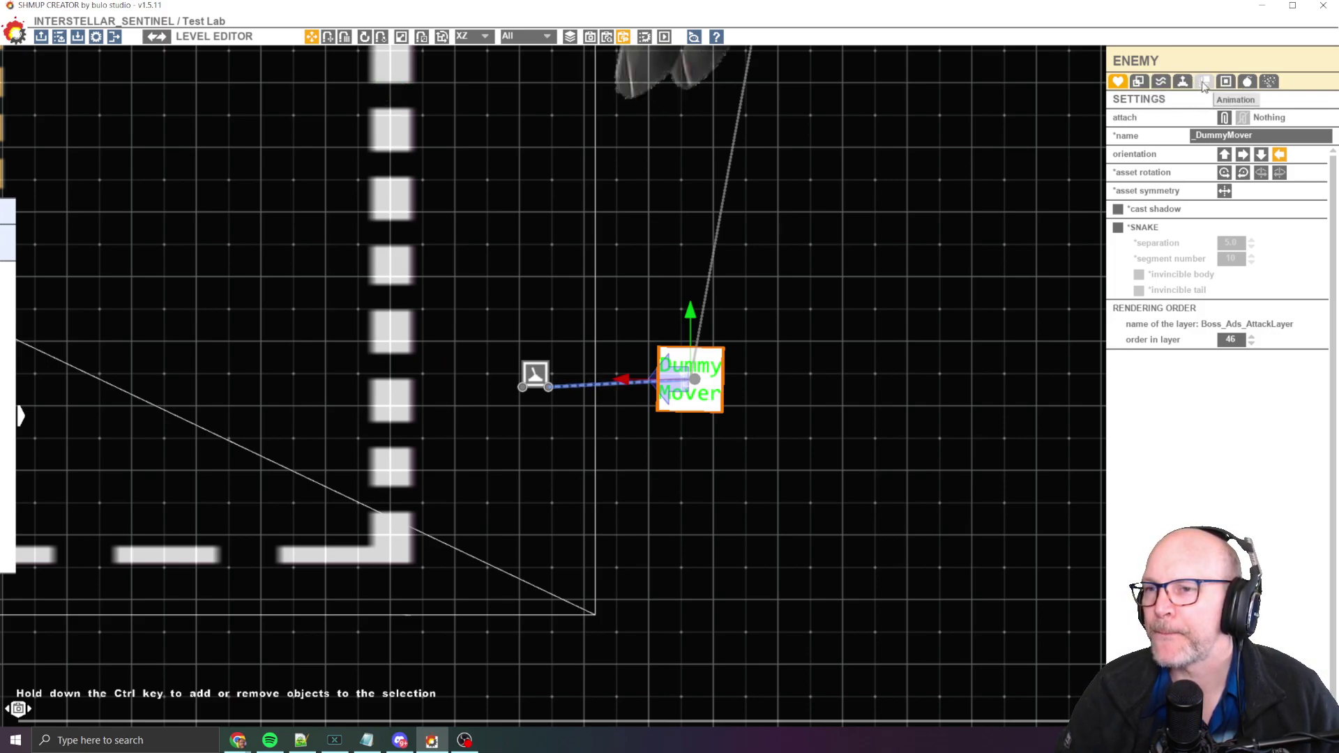
click(1161, 83)
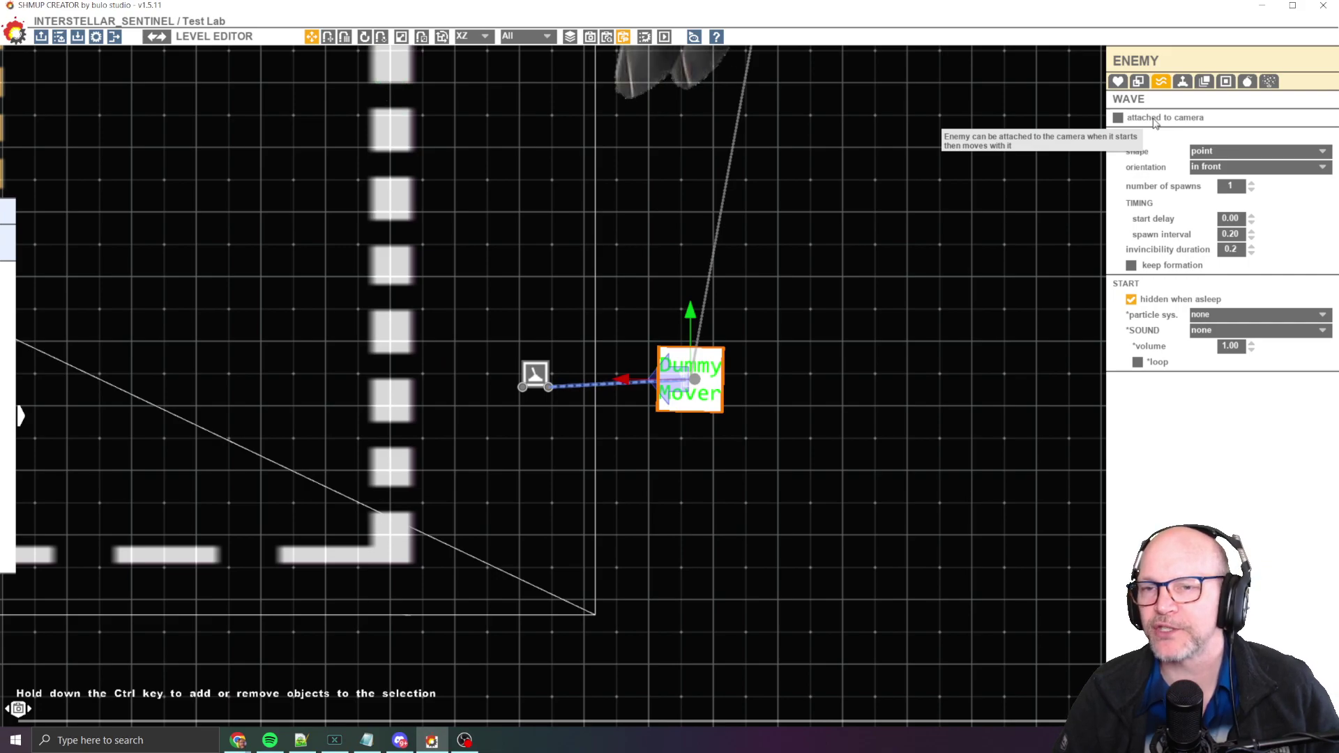
scroll(884, 242, down, 5)
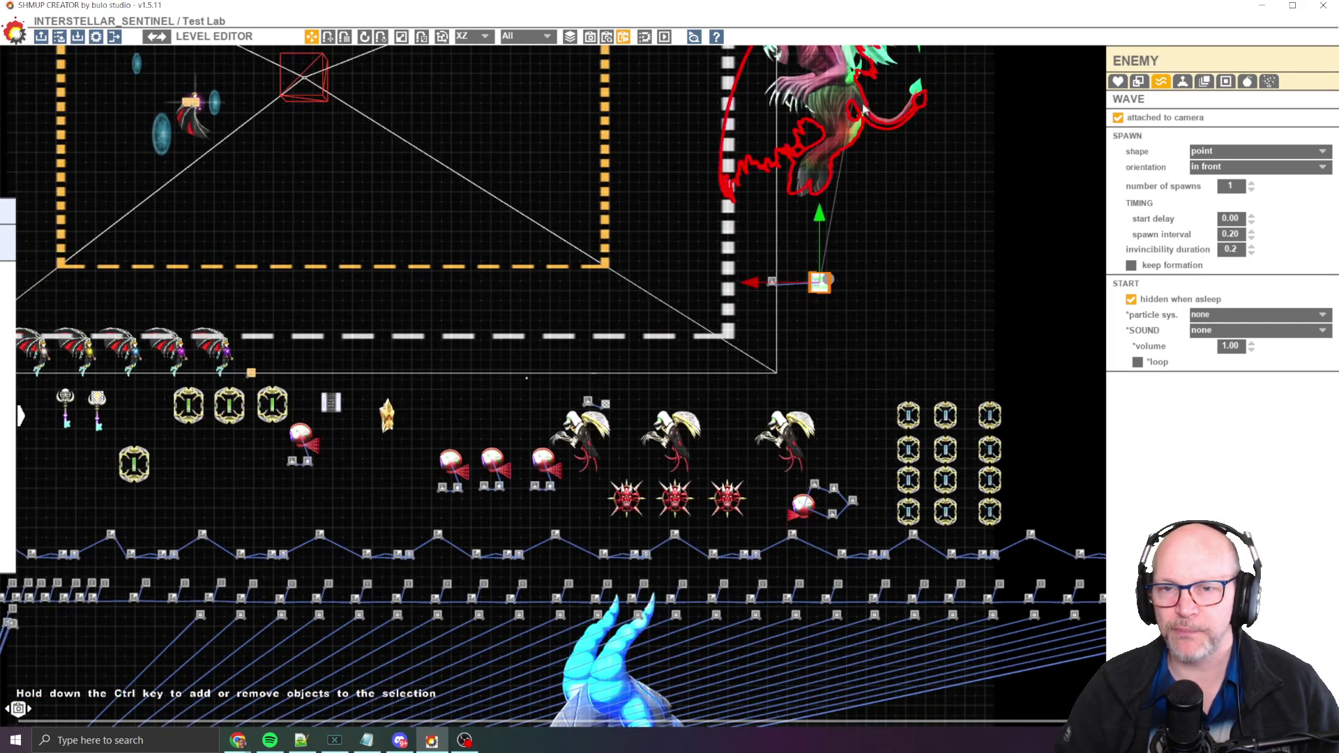
scroll(858, 271, up, 2)
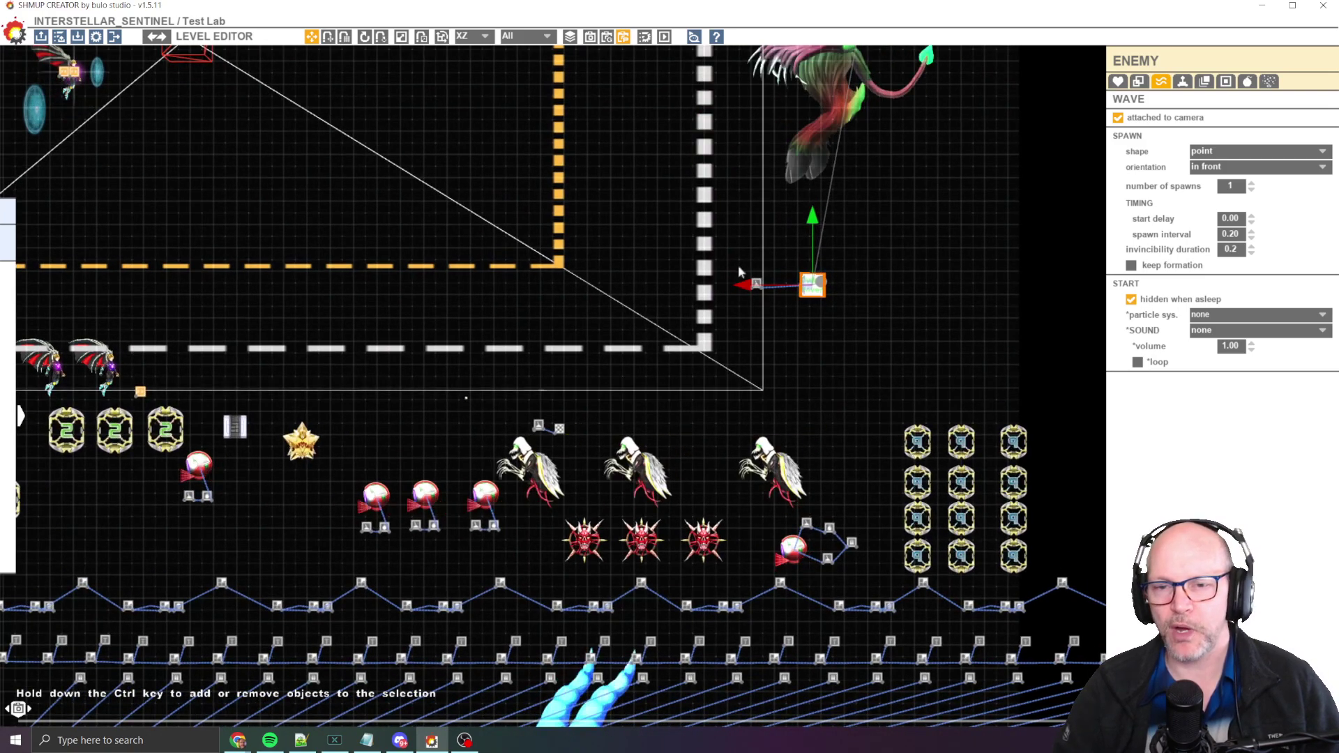
drag(738, 265, 828, 302)
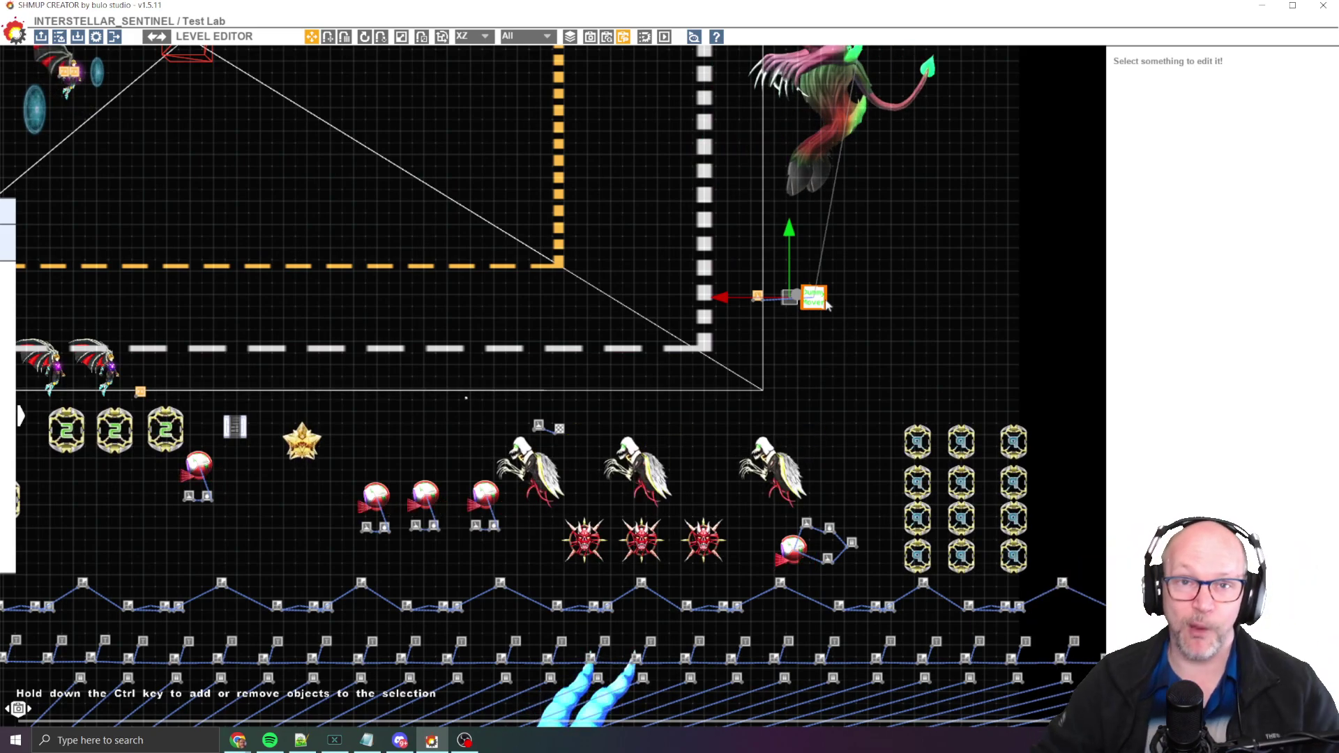
scroll(935, 182, down, 3)
middle_drag(934, 182, 809, 317)
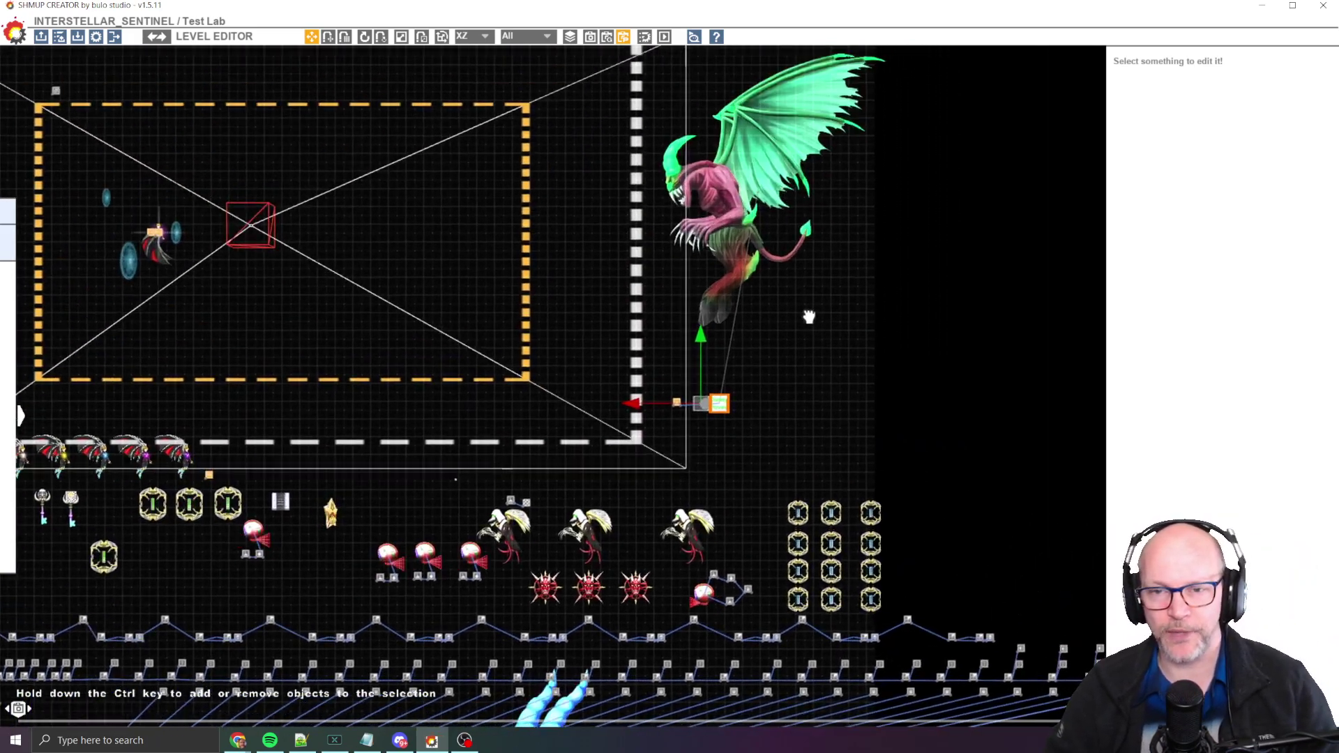
Preview the level again, watching the boss stay inside the camera frame, then stop it
click(854, 297)
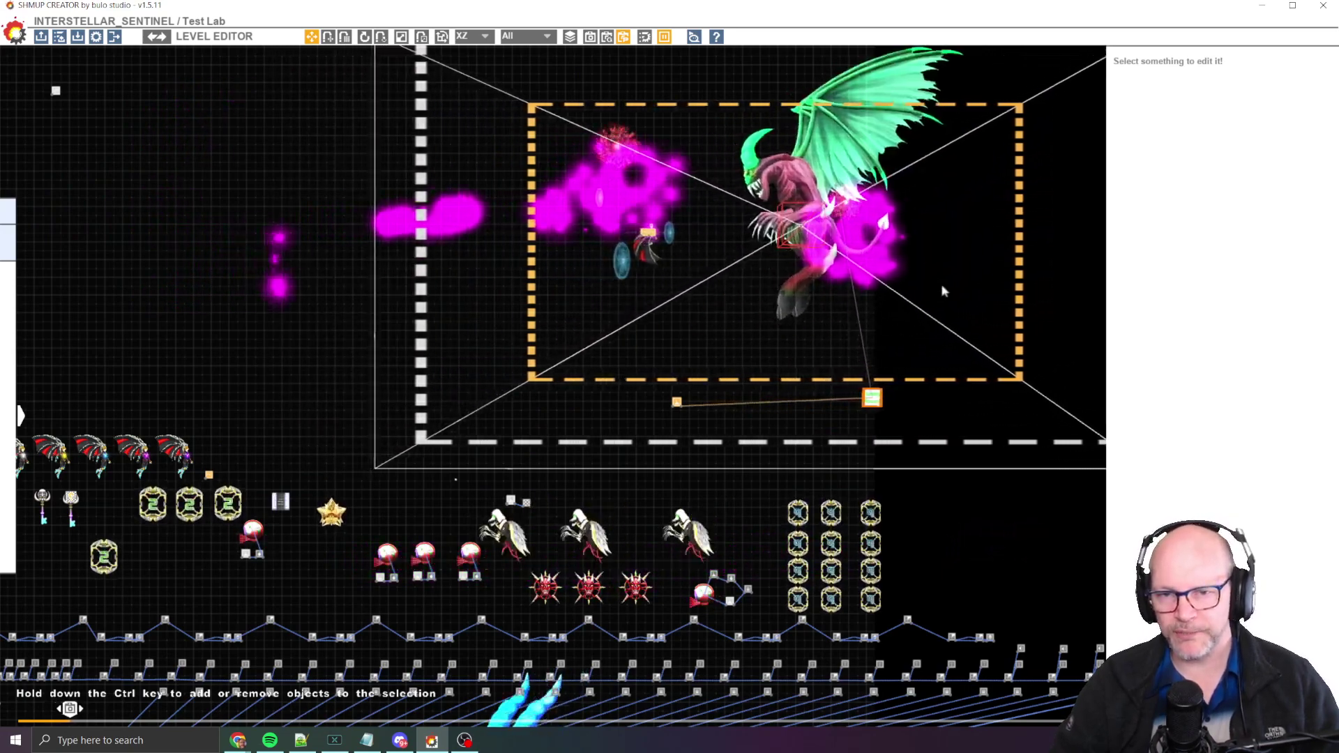
key(space)
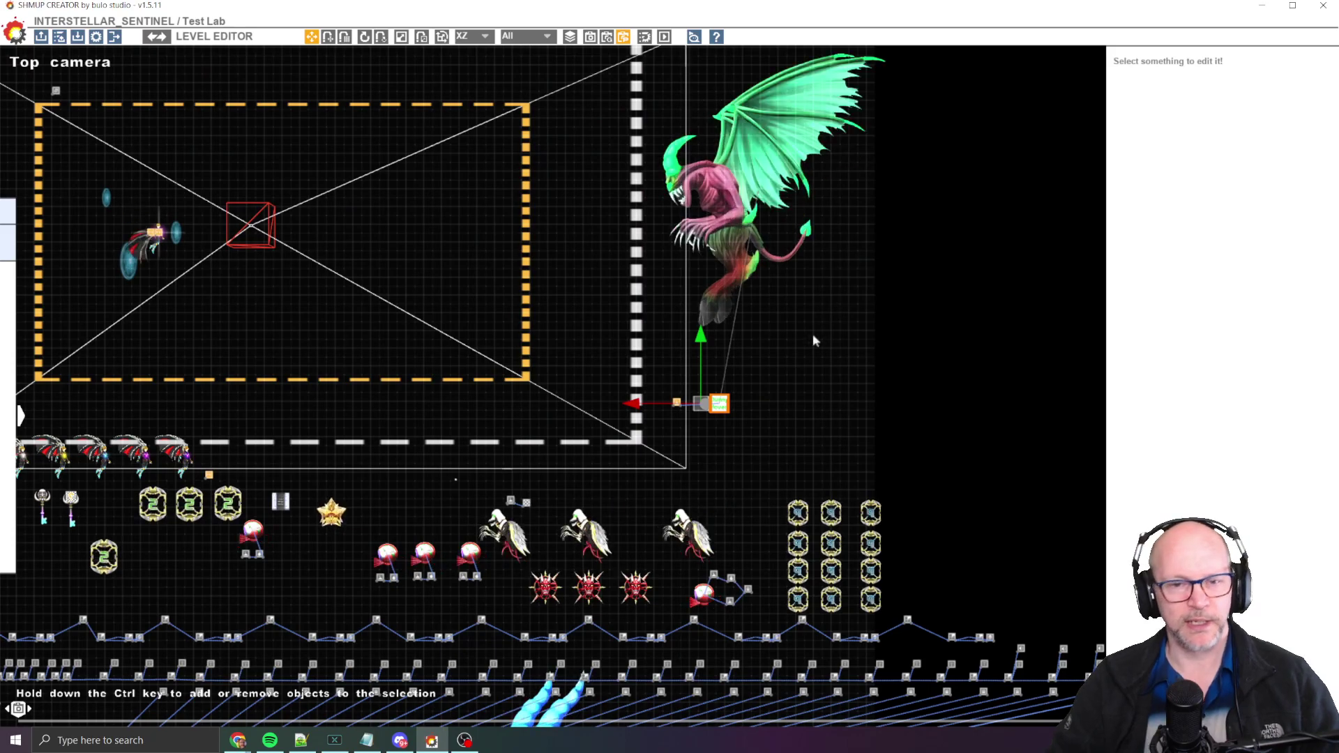
Launch the full F5 game test and steer the ship away from the boss's bullets
key(F5)
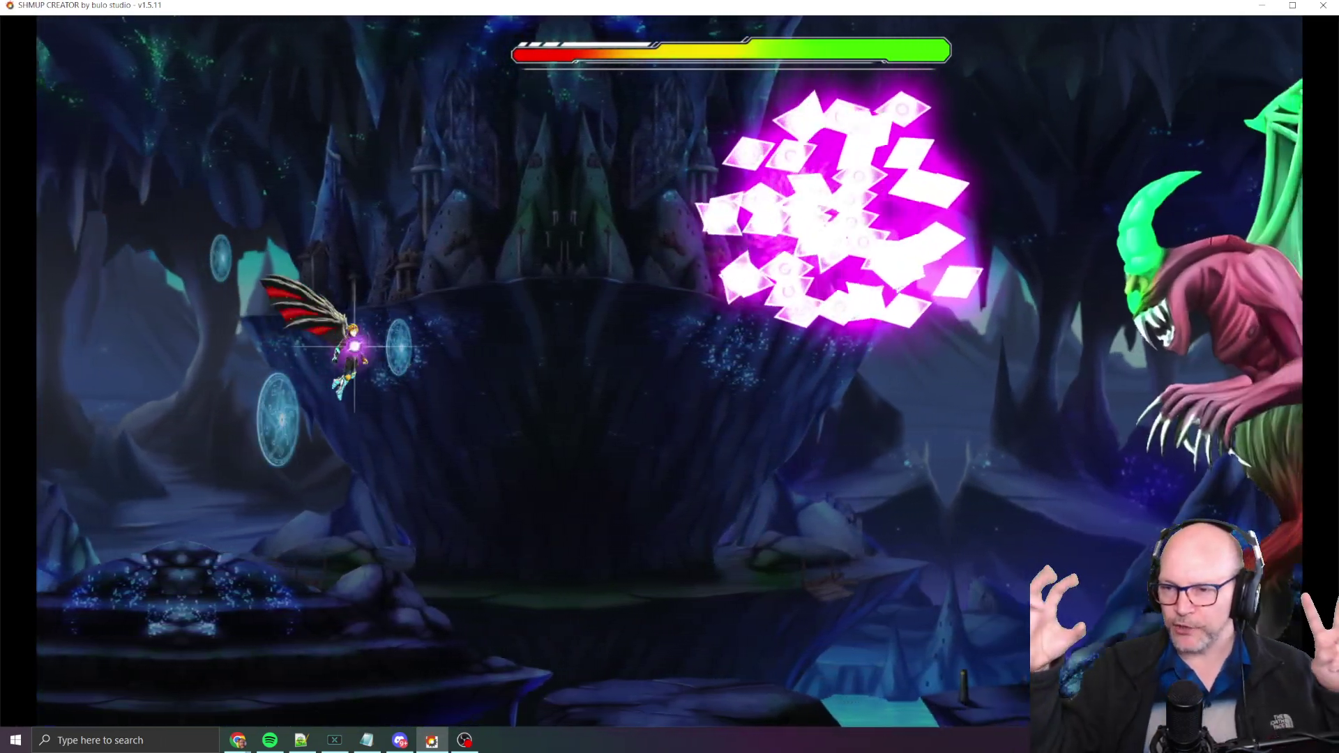
key(Left)
key(Down)
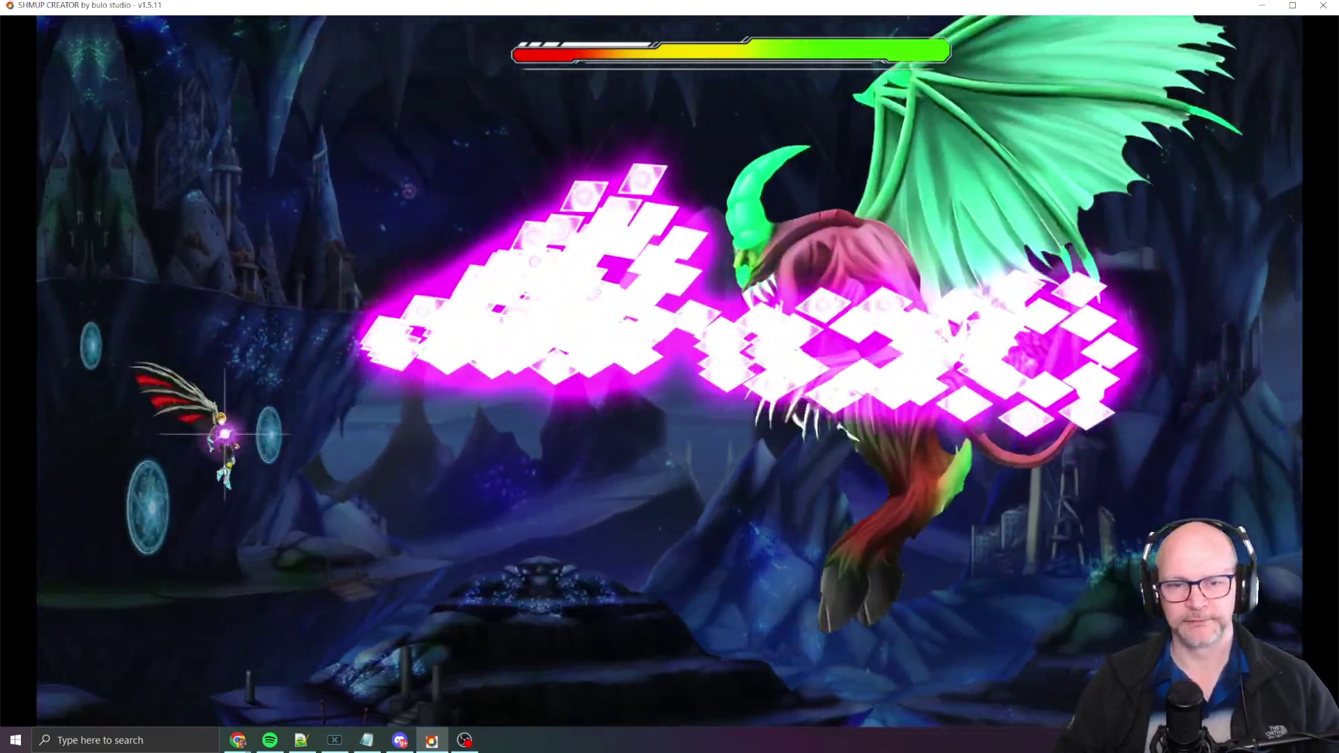
key(Down)
key(Right)
key(Up)
key(Left)
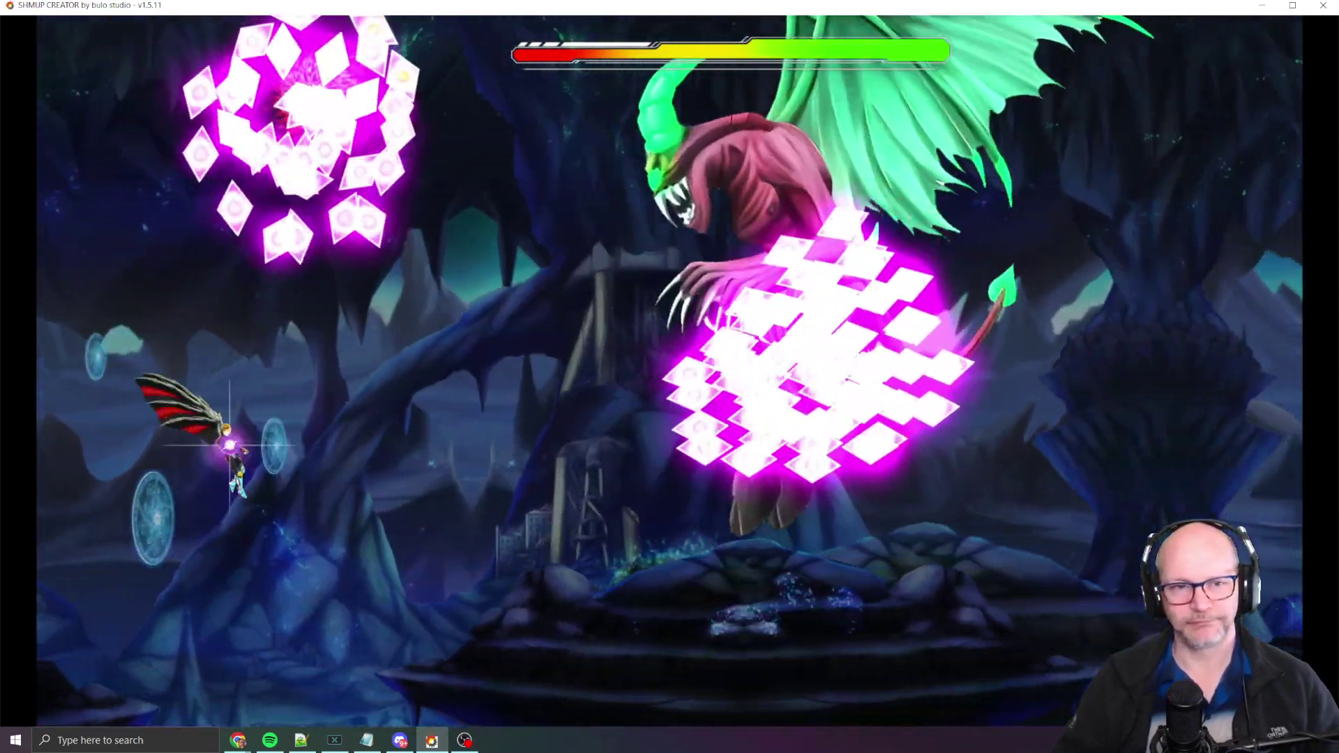
key(Left)
key(Up)
key(Right)
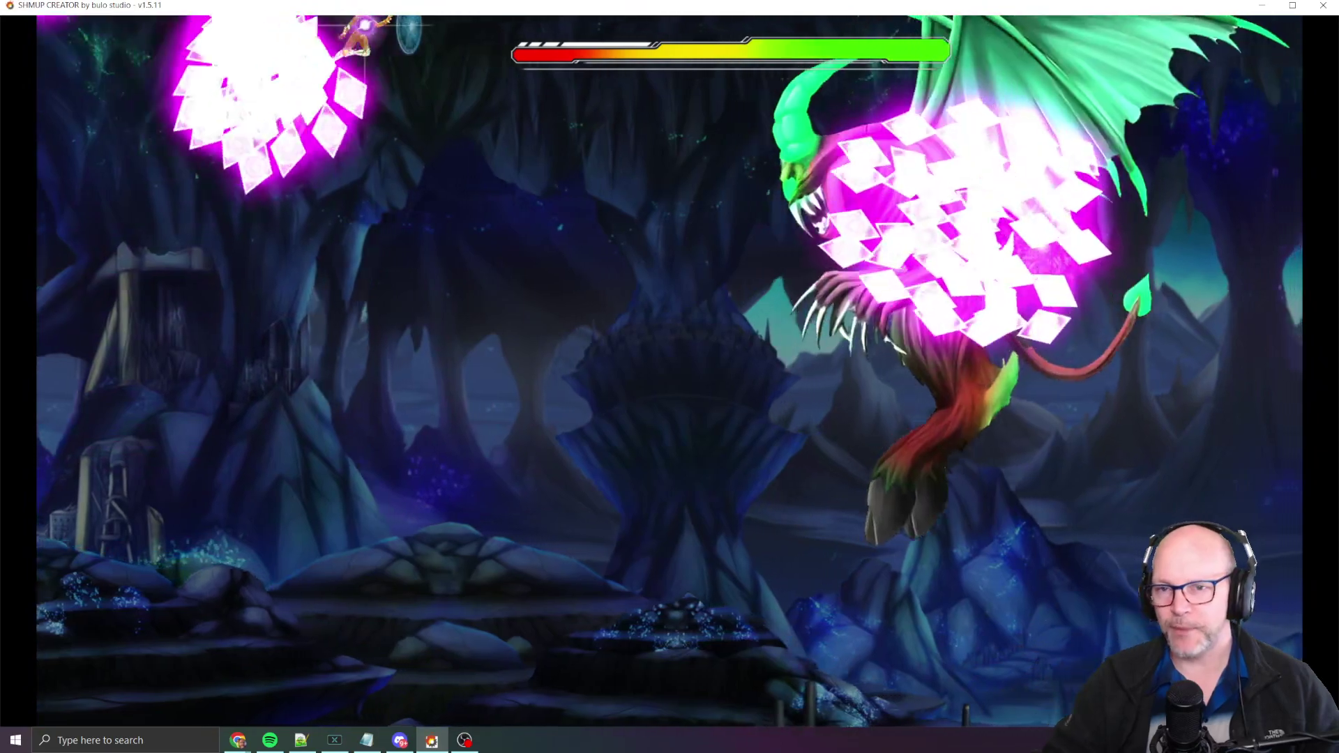
Keep dodging the boss bullets, then exit the test with Escape back to the level editor
key(Down)
key(Left)
key(Up)
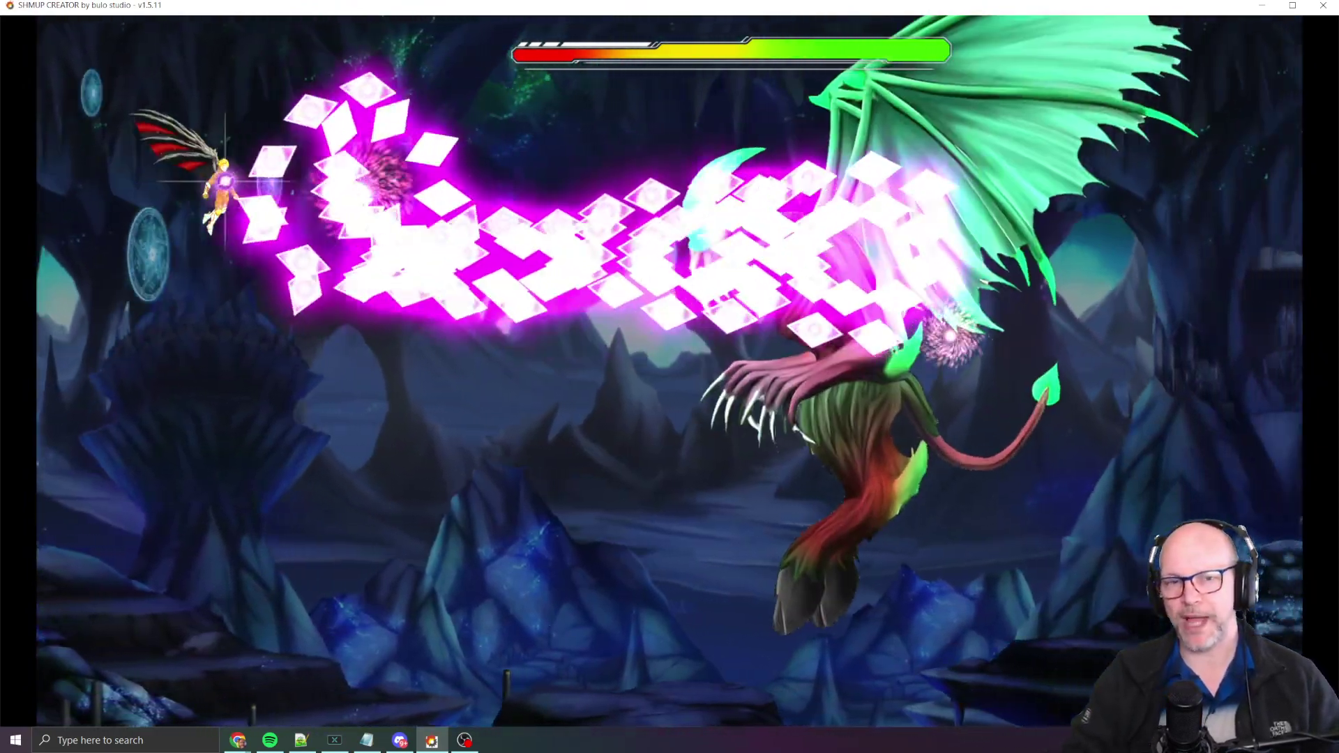
key(Up)
key(Right)
key(Down)
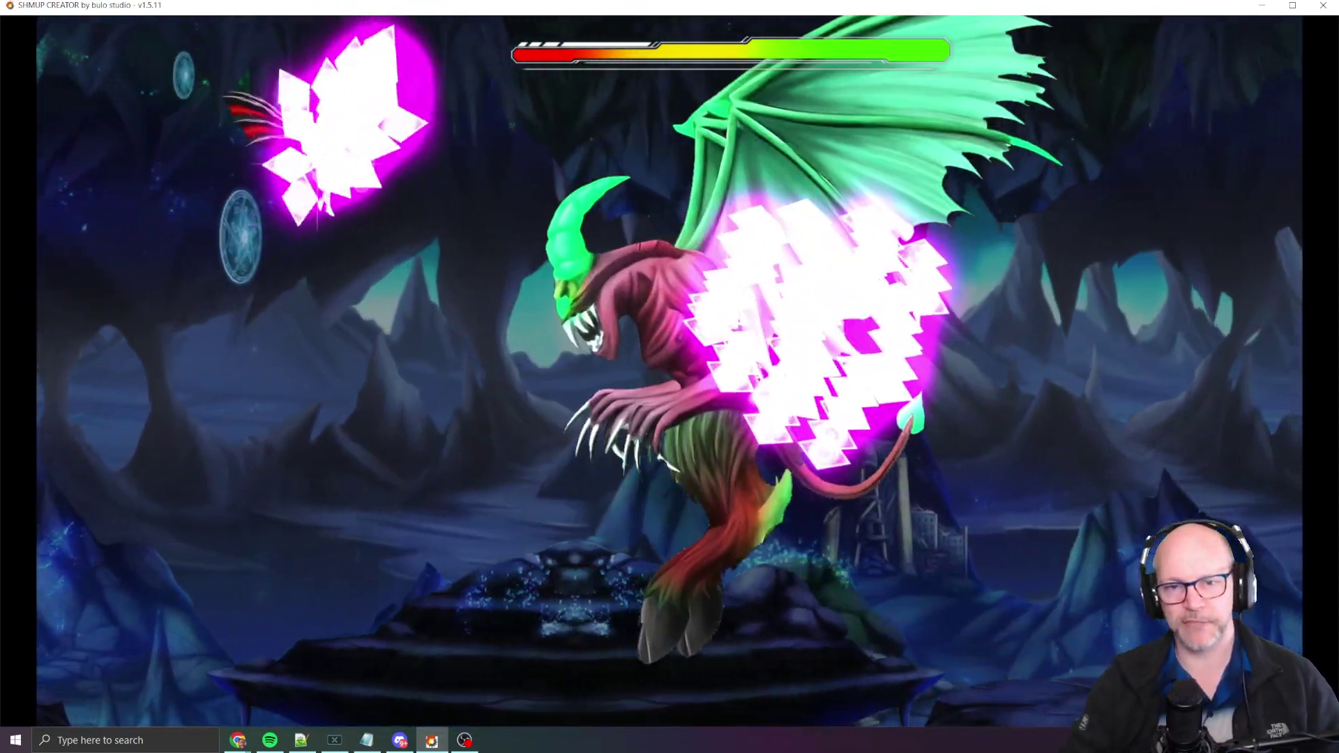
key(Down)
key(Left)
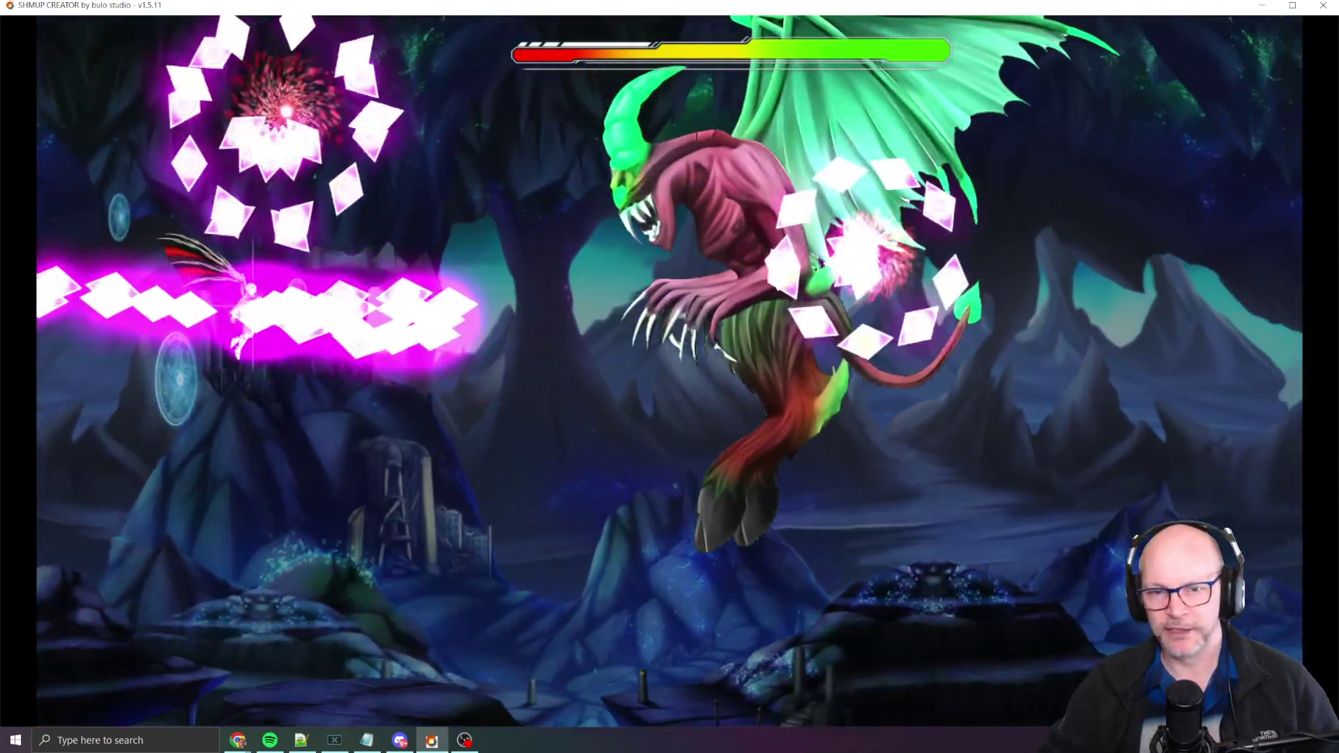
key(Escape)
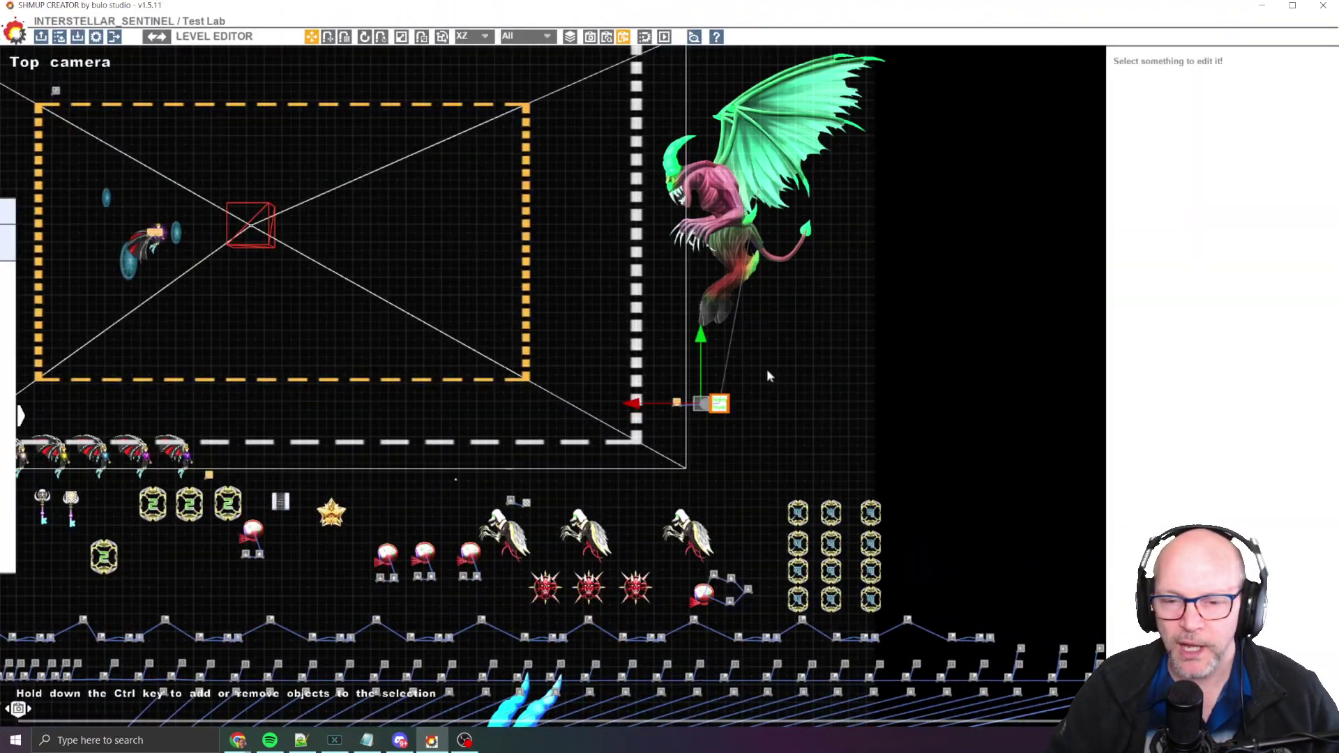
Zoom in on the Dummy Mover and confirm it is attached to the camera
scroll(767, 377, up, 2)
scroll(758, 441, up, 2)
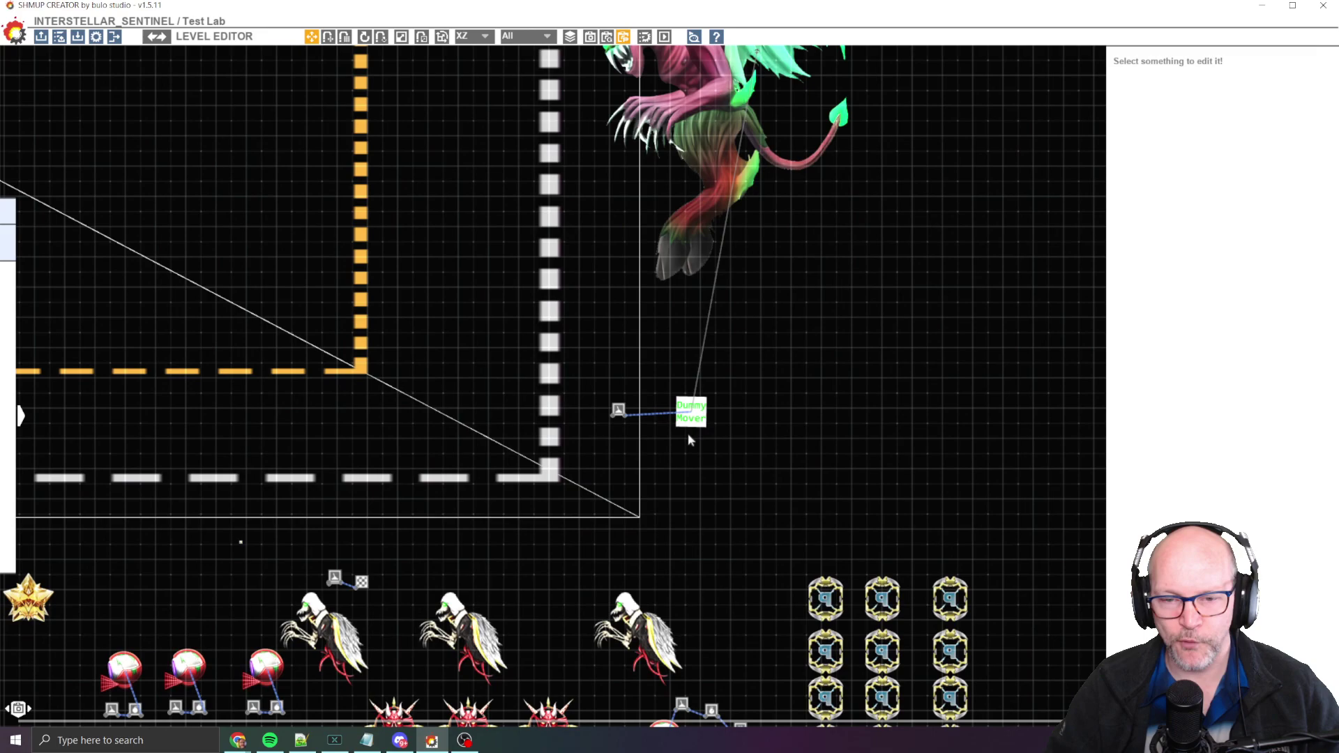
click(689, 419)
middle_drag(785, 363, 817, 395)
scroll(812, 405, up, 2)
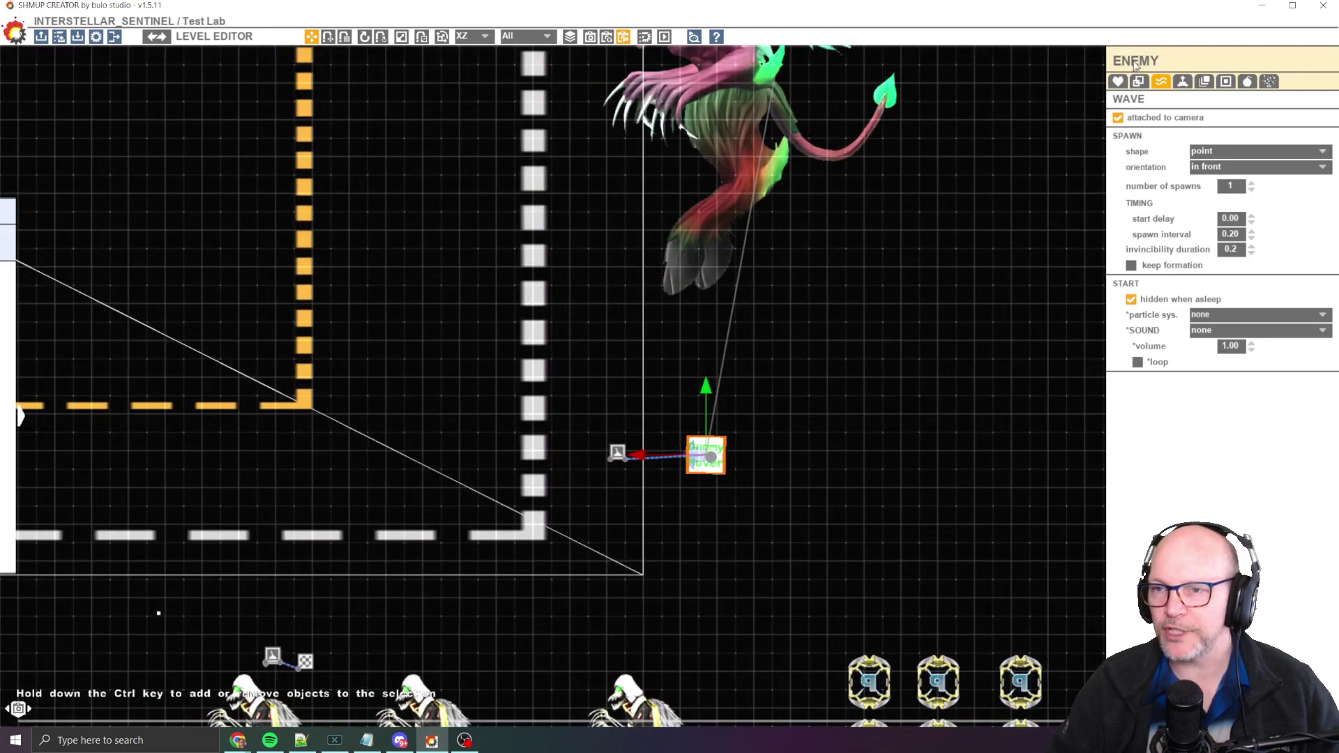
scroll(834, 311, up, 2)
scroll(806, 285, down, 3)
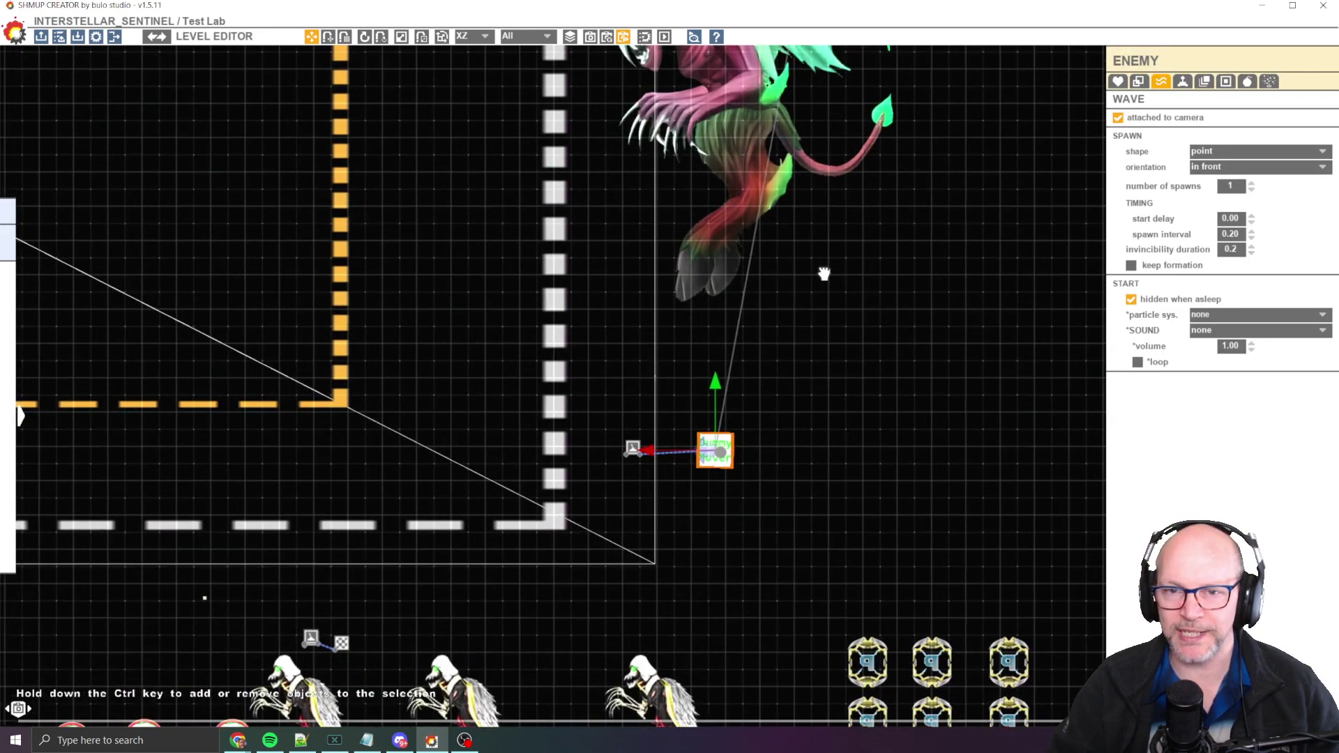
Compare the demon boss's settings, then reselect the Dummy Mover
click(747, 168)
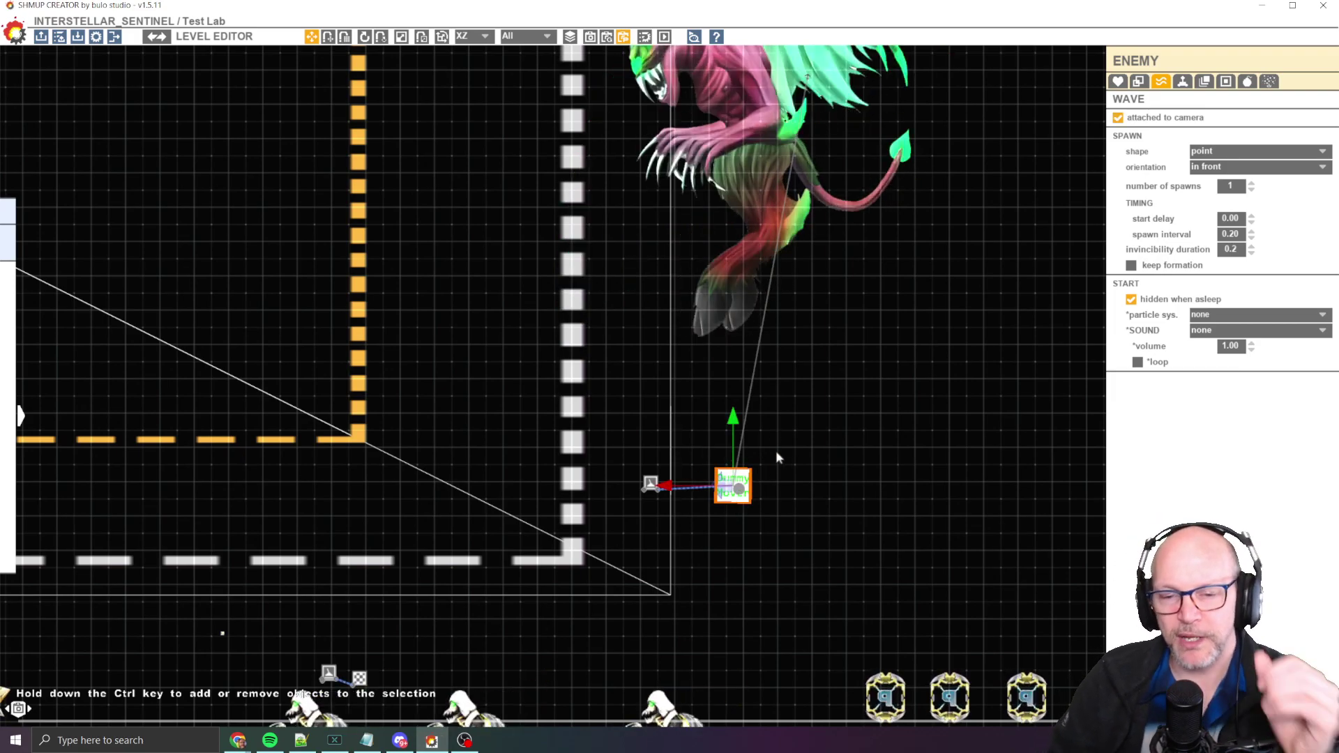
scroll(765, 468, up, 3)
click(765, 467)
click(732, 495)
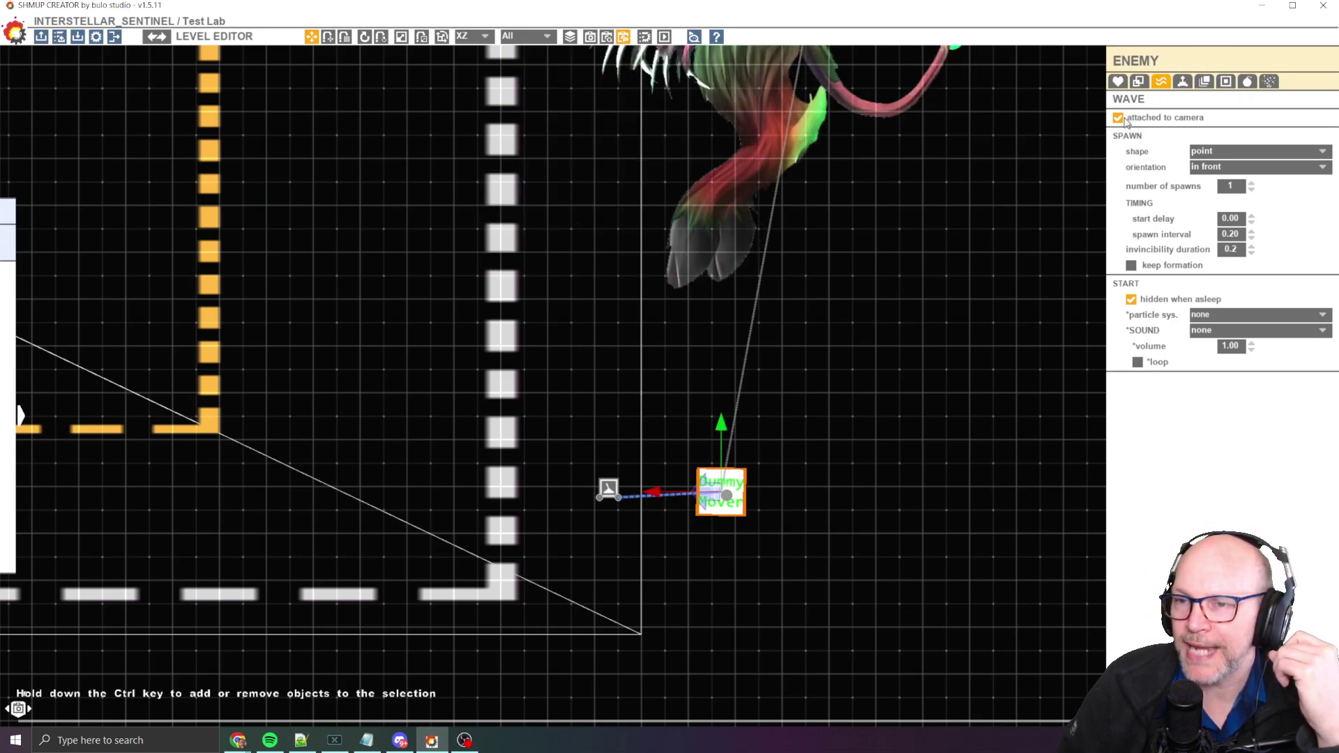
scroll(732, 320, down, 2)
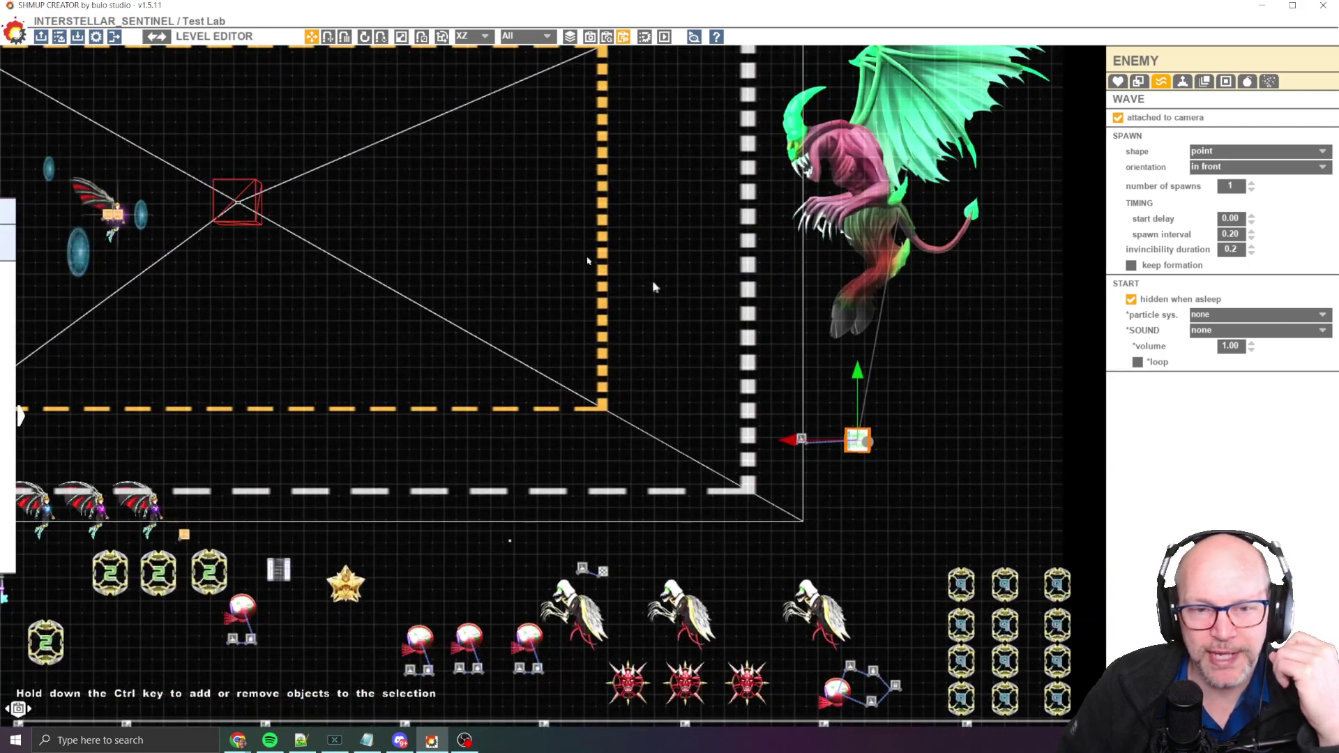
scroll(562, 138, down, 2)
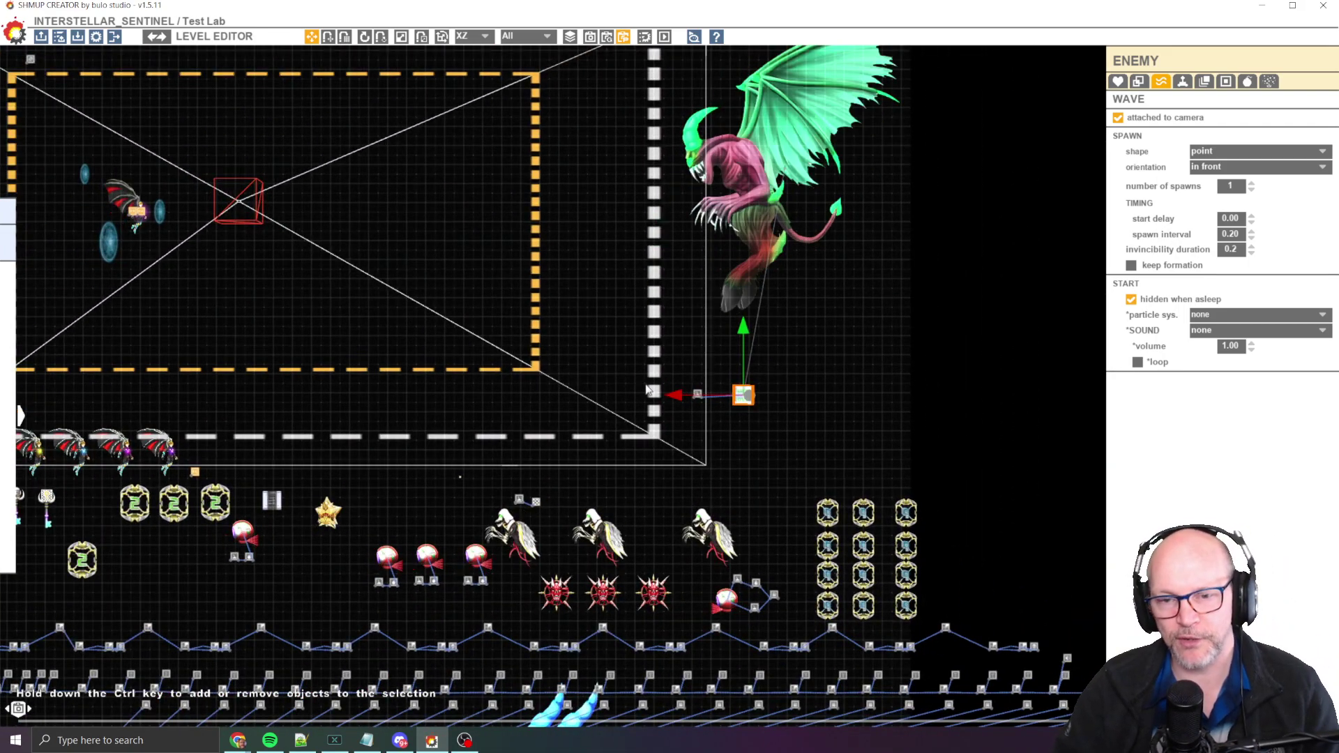
Run a brief level preview to watch the boss move, then stop it
key(space)
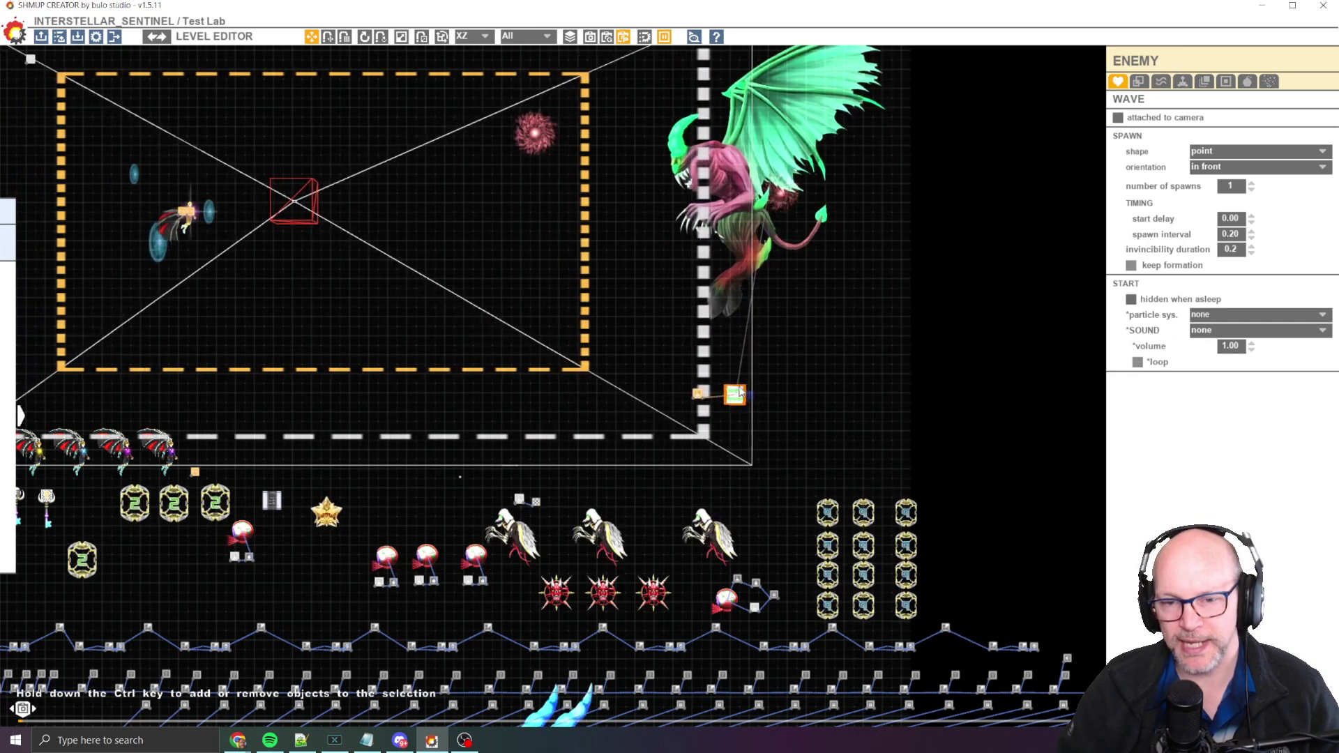
key(space)
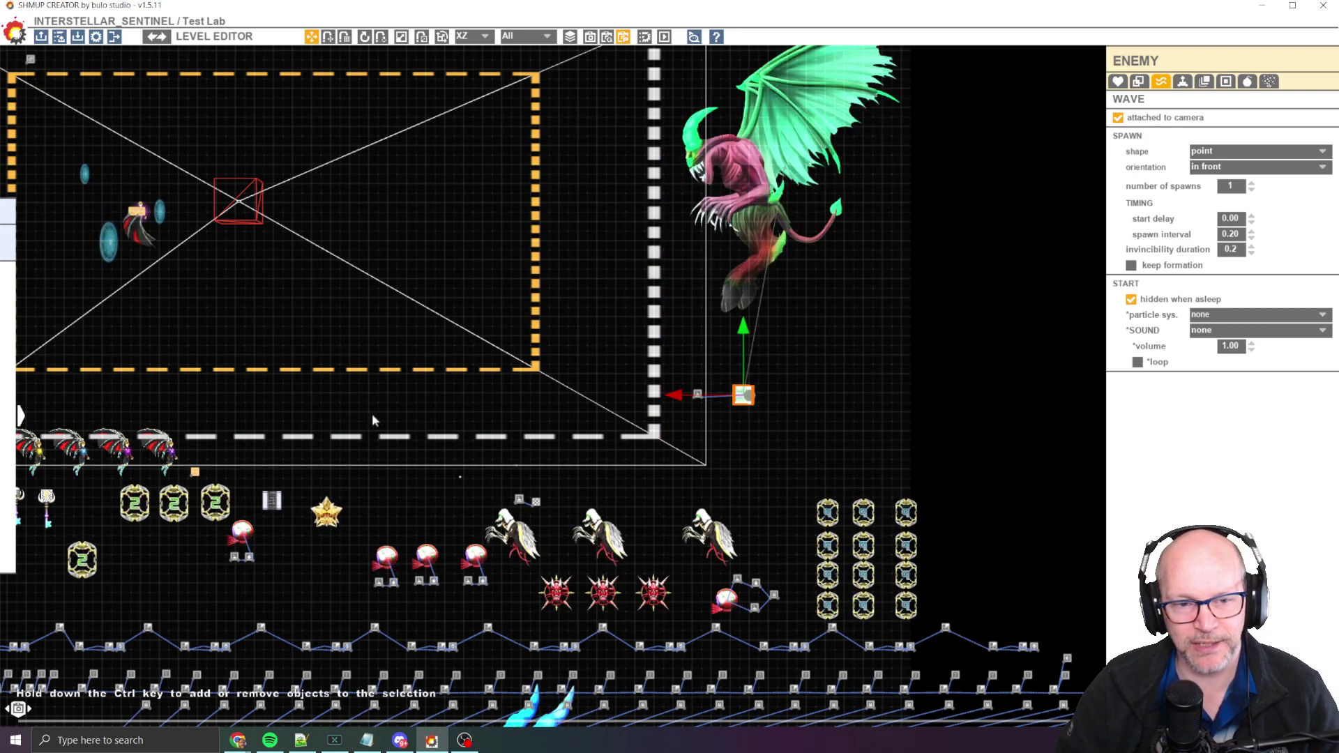
scroll(776, 397, up, 3)
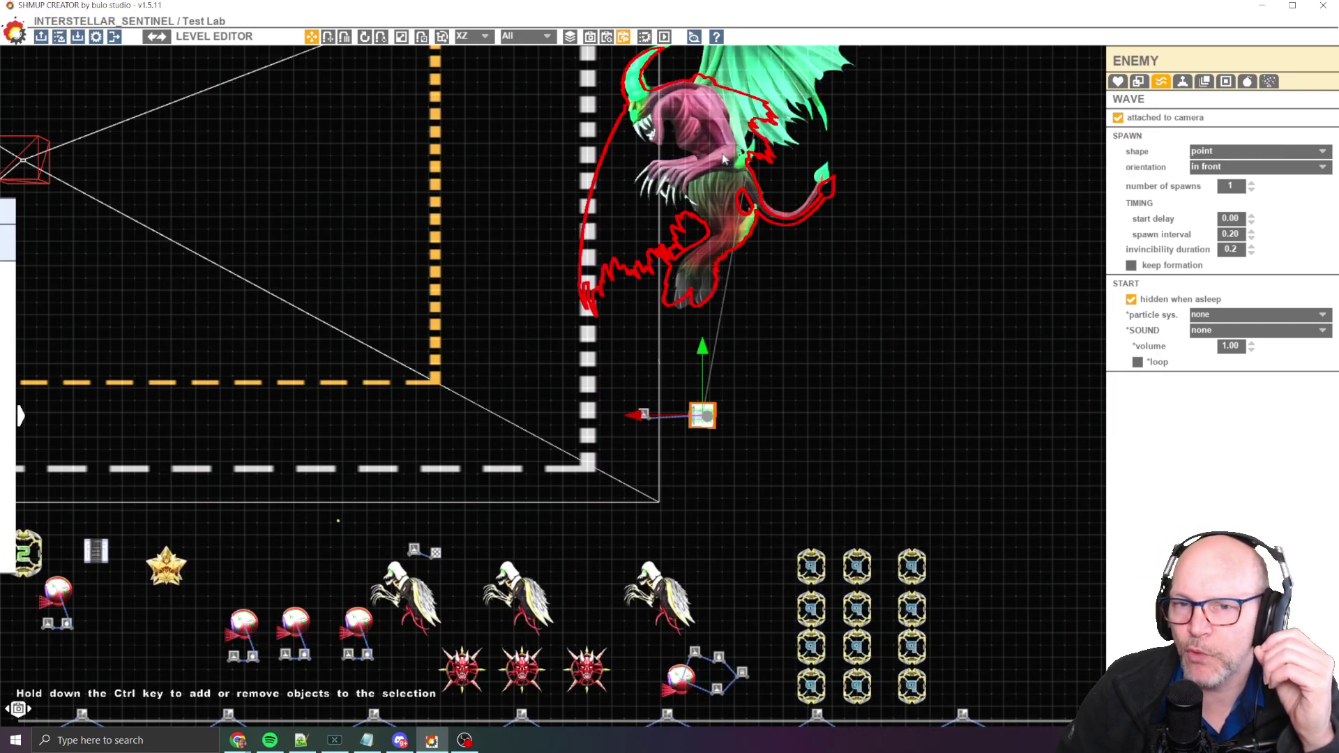
Check the boss's Settings tab shows it attached to _DummyMover
click(1119, 82)
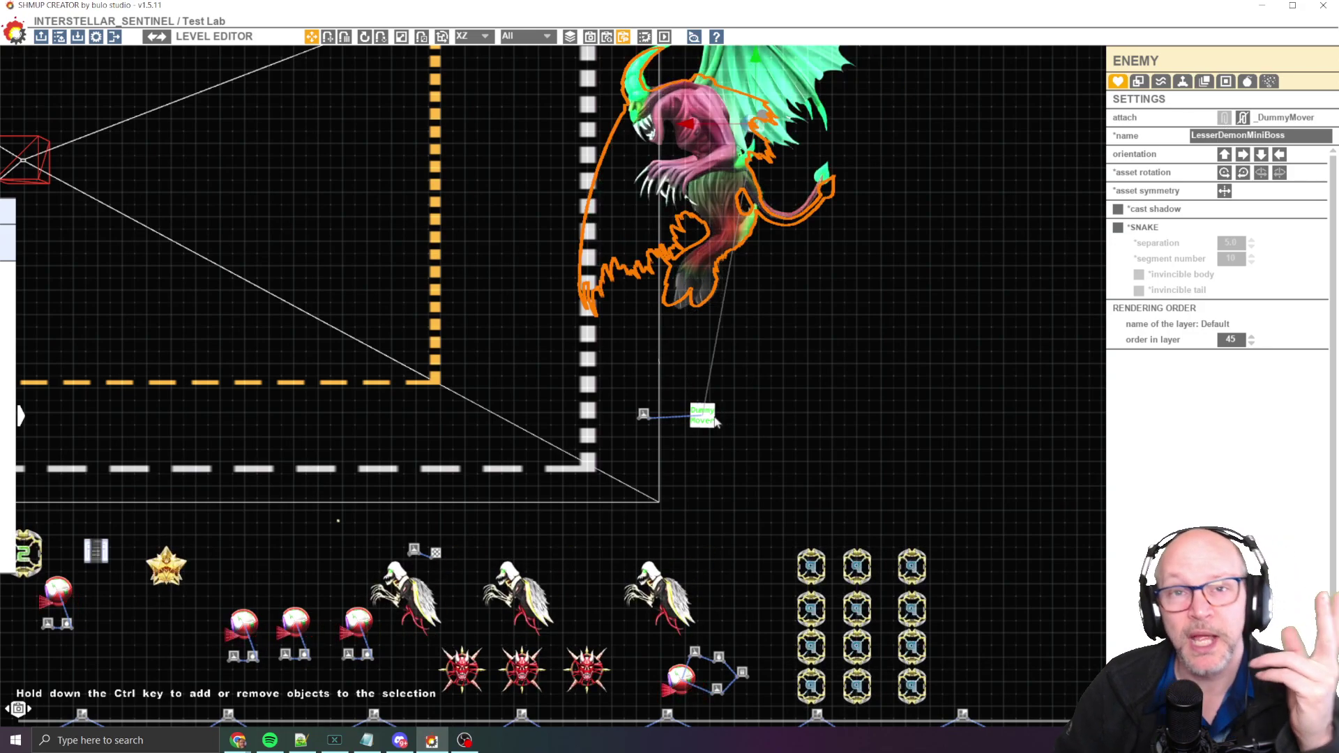
scroll(764, 366, up, 1)
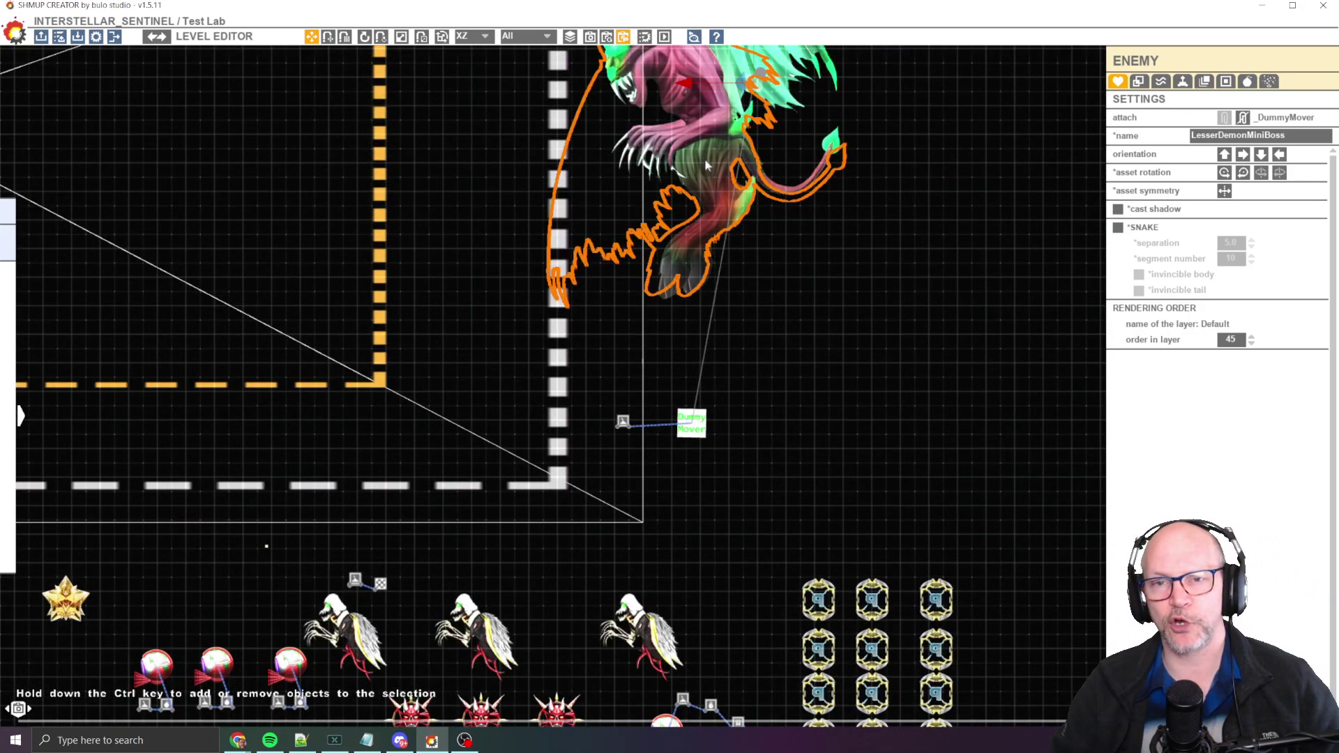
scroll(753, 156, down, 1)
middle_drag(795, 153, 858, 380)
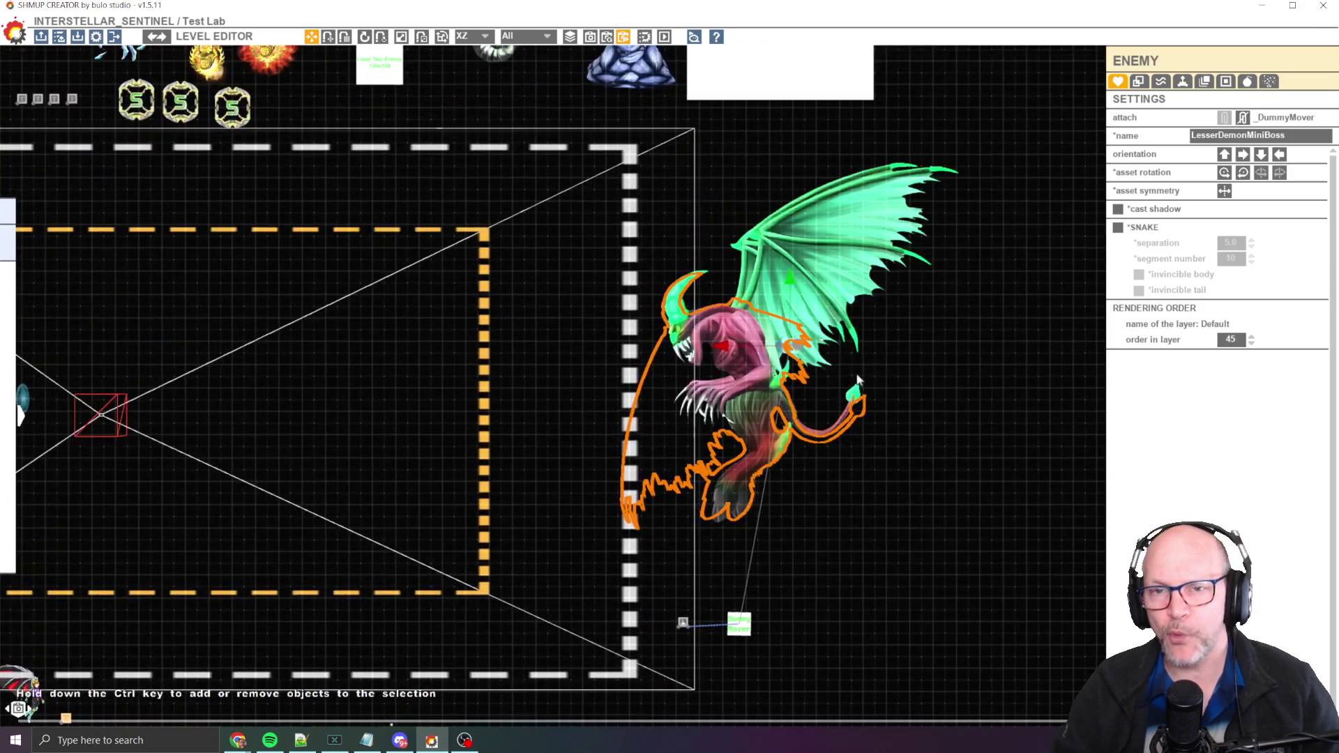
Review the boss's entry waypoints and drag one waypoint further left
click(1225, 80)
scroll(713, 299, down, 1)
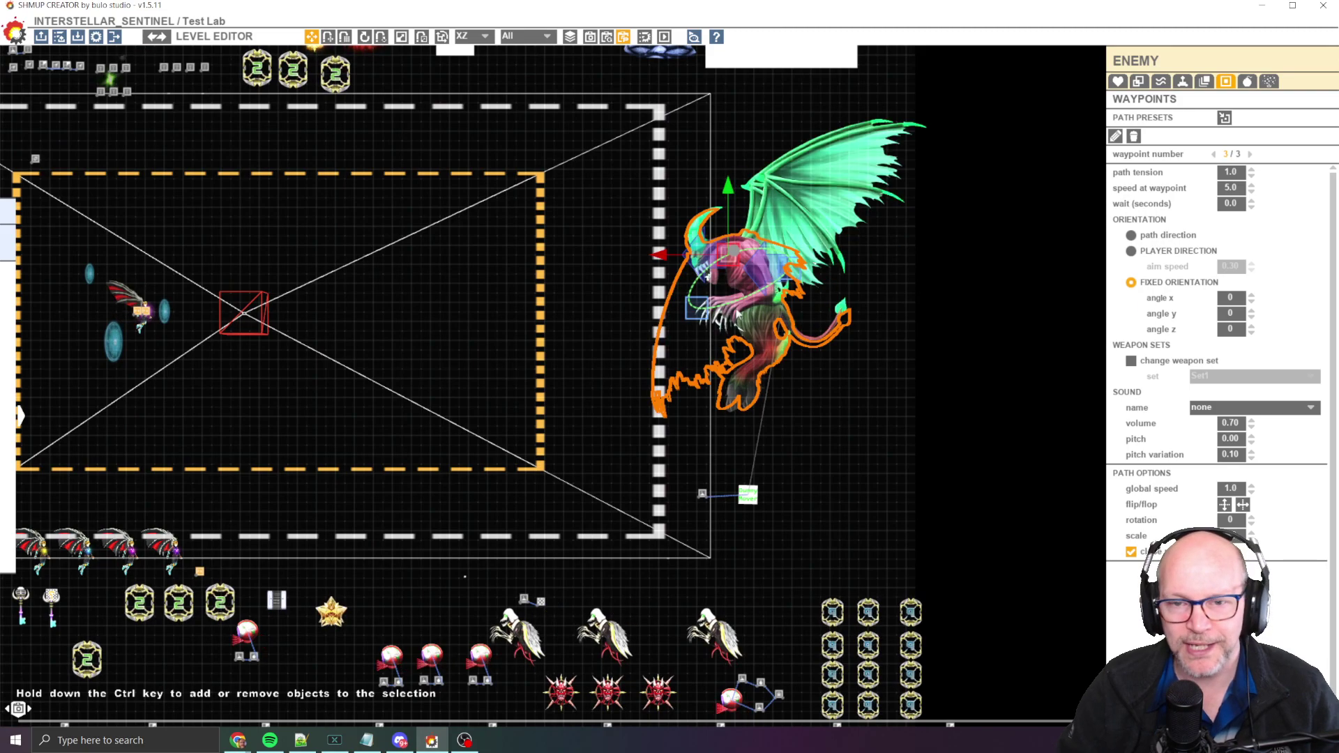
drag(759, 488, 396, 493)
scroll(396, 495, down, 2)
scroll(627, 613, up, 3)
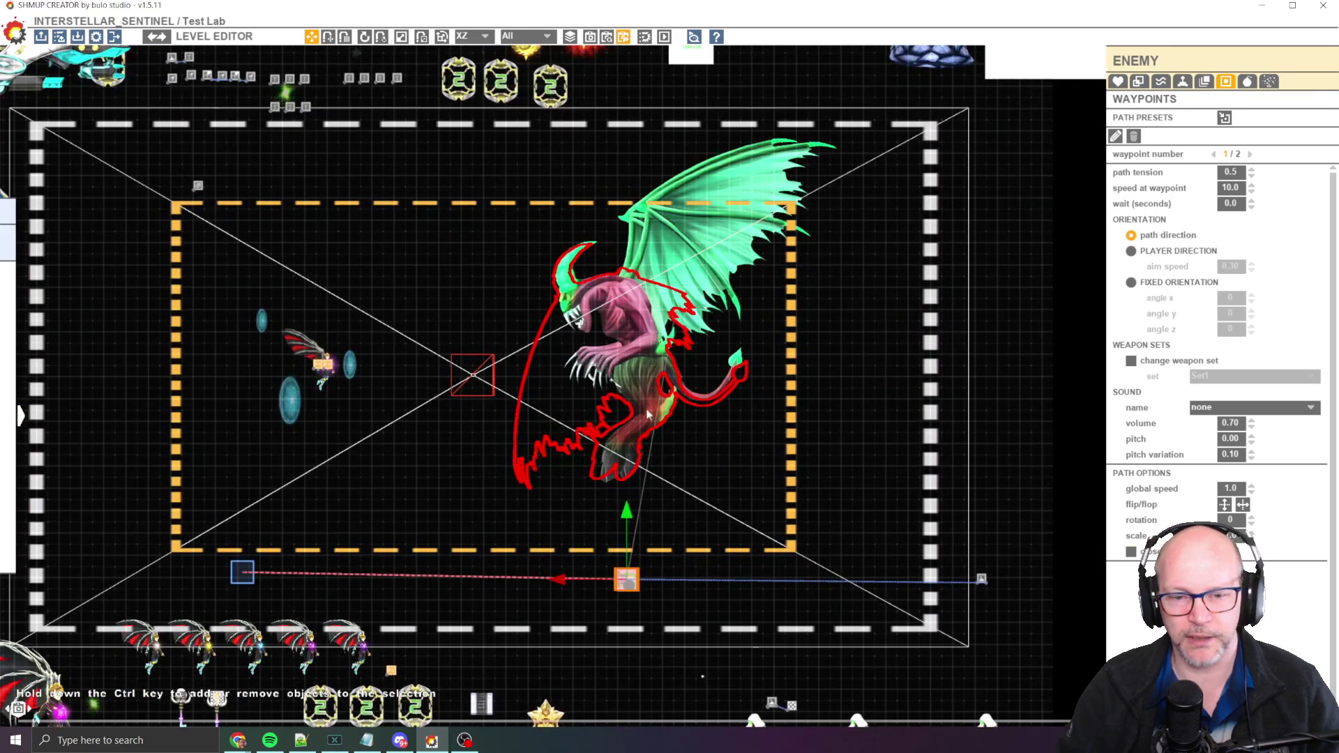
scroll(628, 614, up, 1)
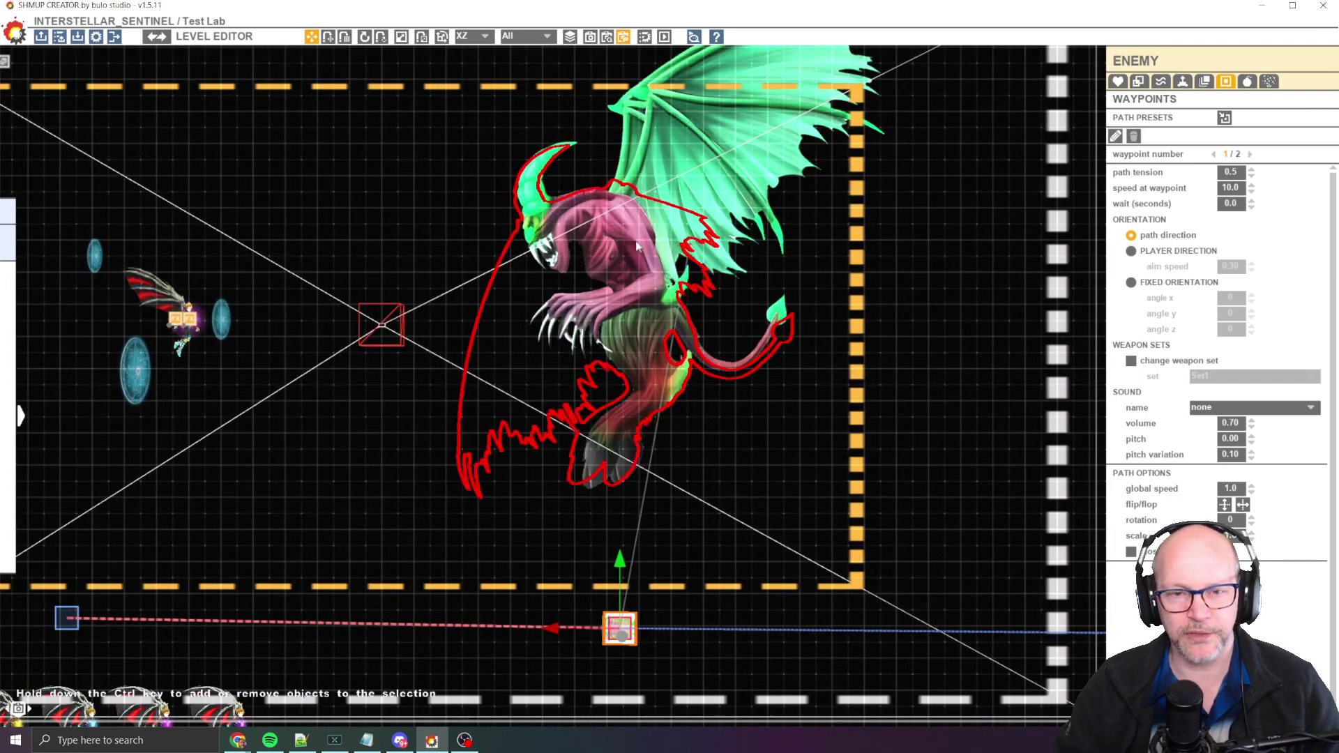
Reselect the demon boss, then deselect everything on empty canvas
click(628, 197)
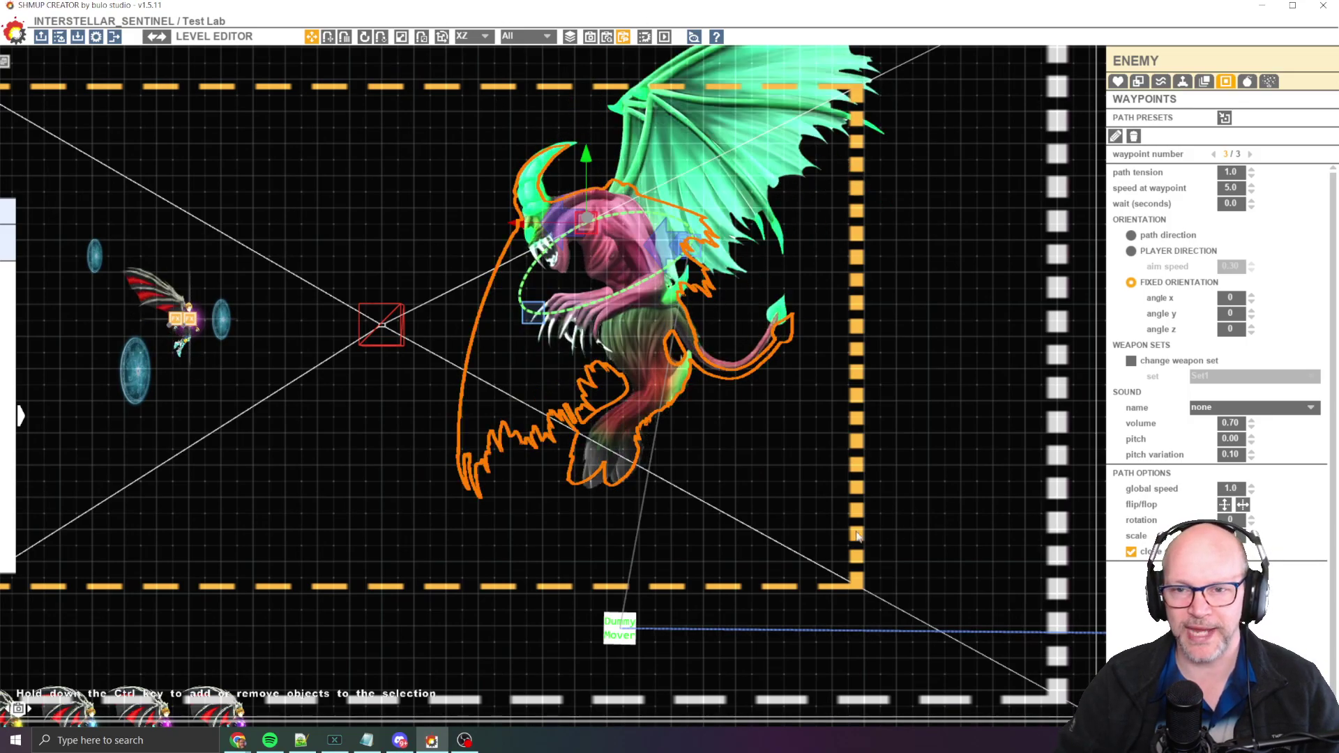
scroll(839, 507, down, 2)
scroll(839, 507, down, 1)
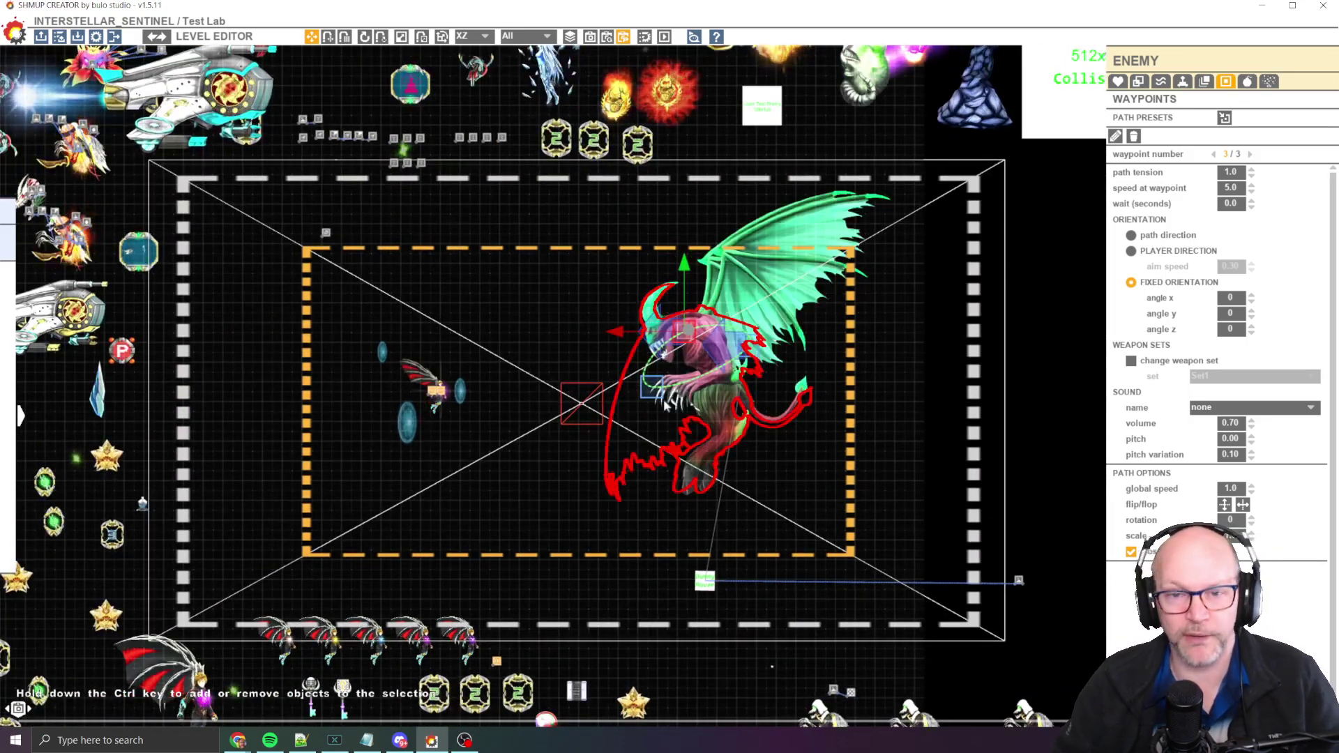
scroll(869, 454, down, 1)
click(870, 445)
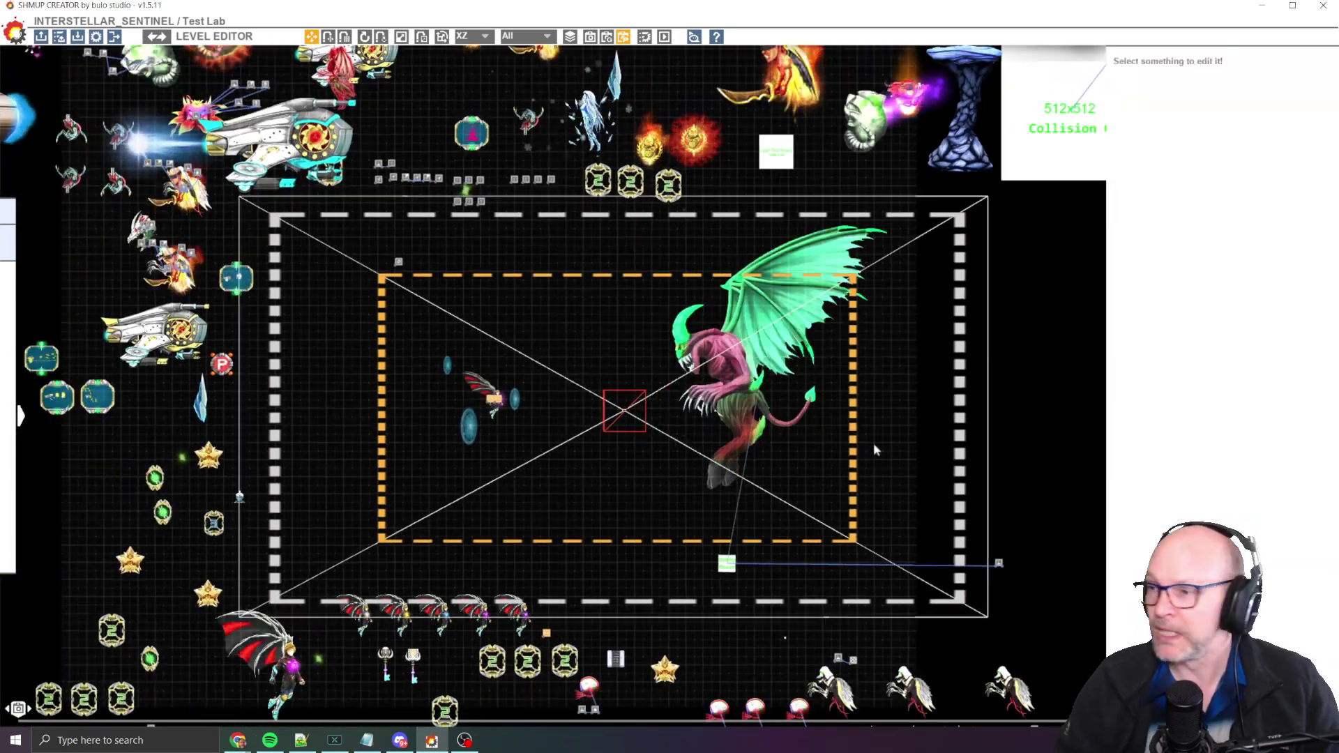